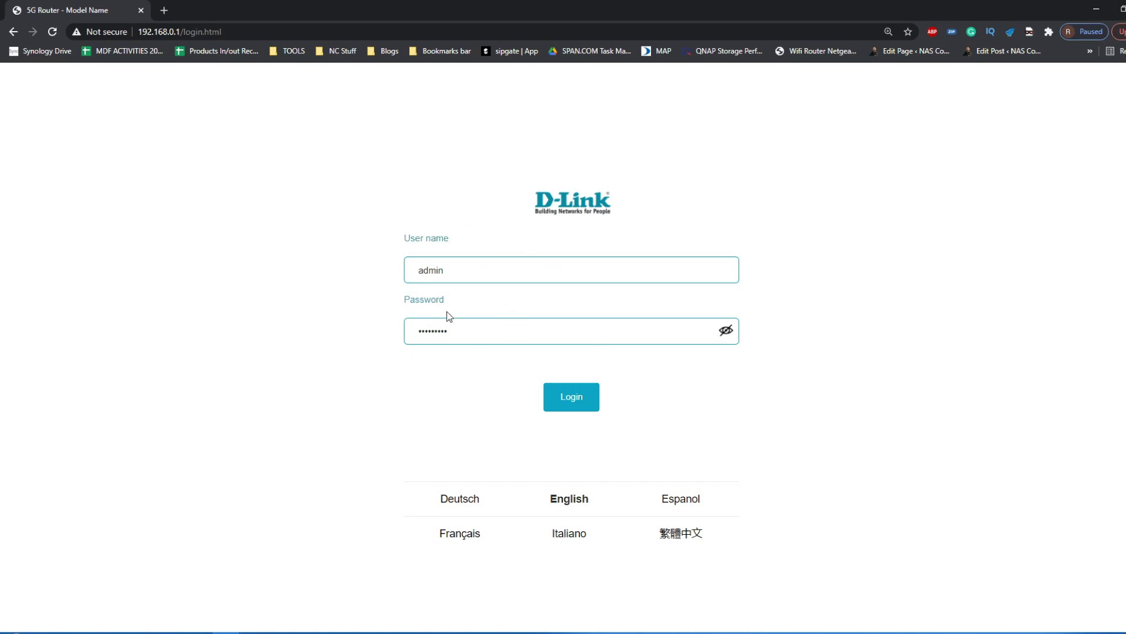
# - View the router speed GIF from the DWR-2101 footage folder, close it, and minimize Explorer
pyautogui.moveTo(150, 621)
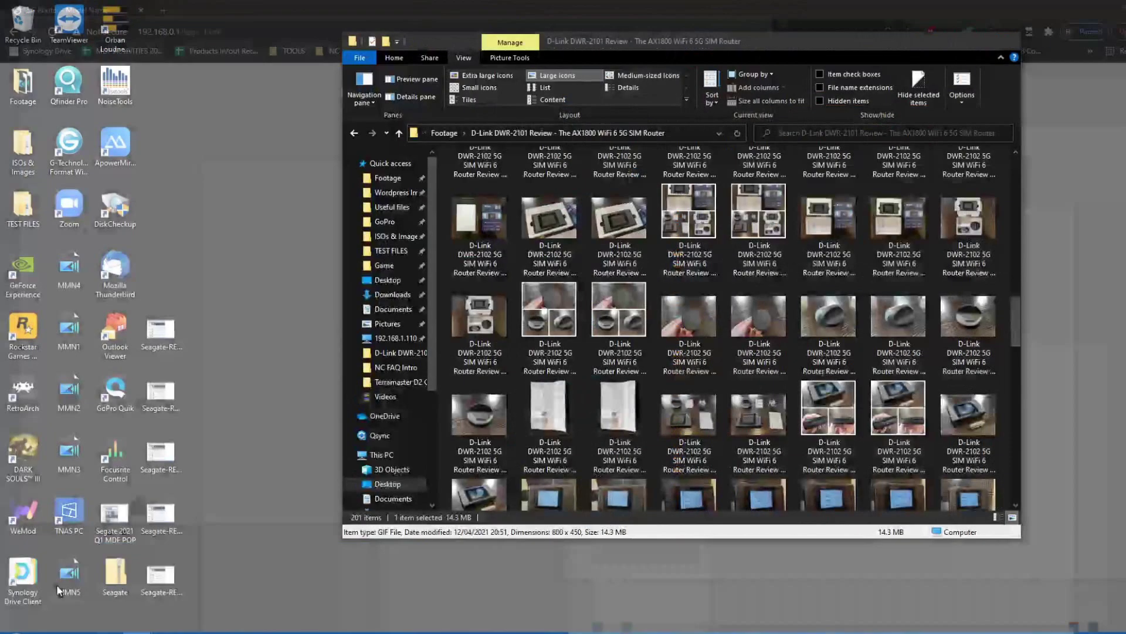
pyautogui.click(59, 590)
pyautogui.scroll(-5, 799, 252)
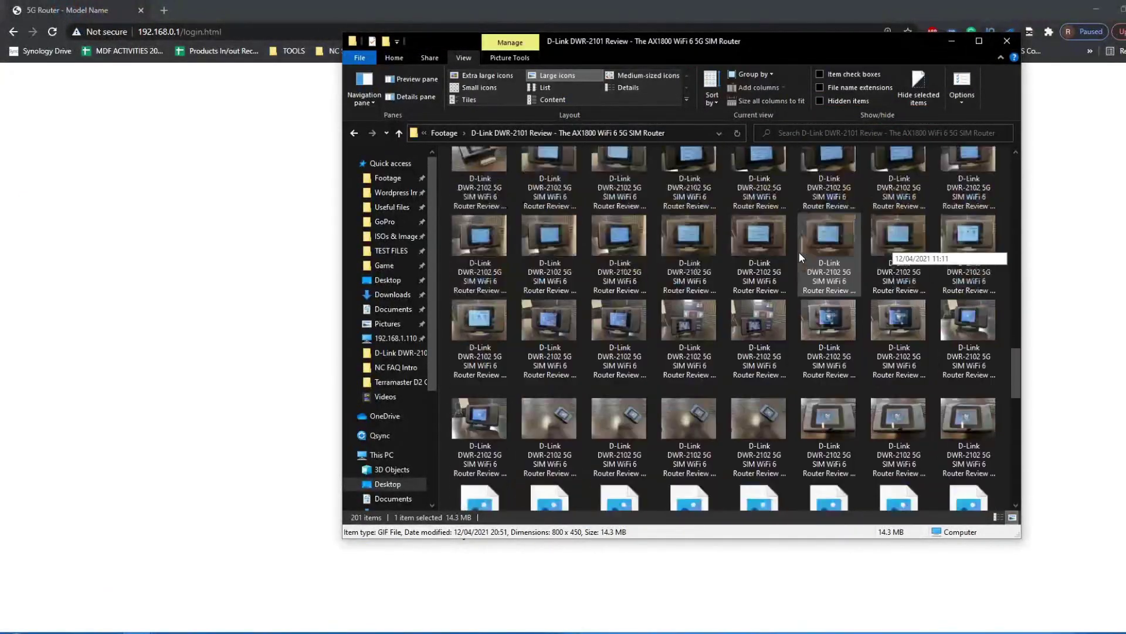
pyautogui.scroll(10, 799, 252)
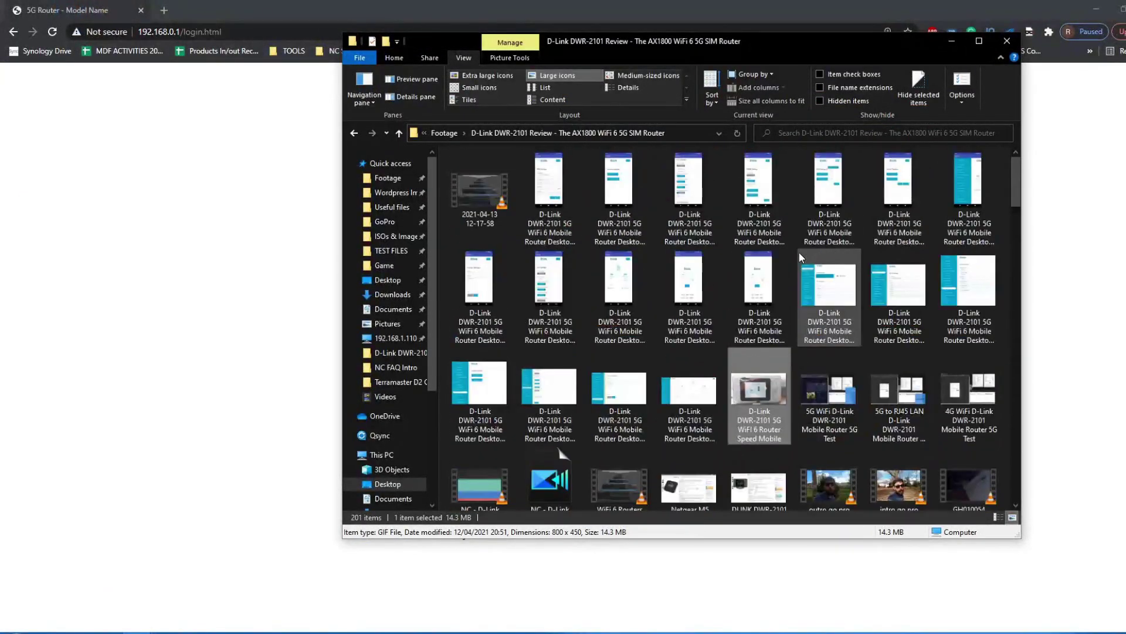
pyautogui.scroll(-1, 799, 252)
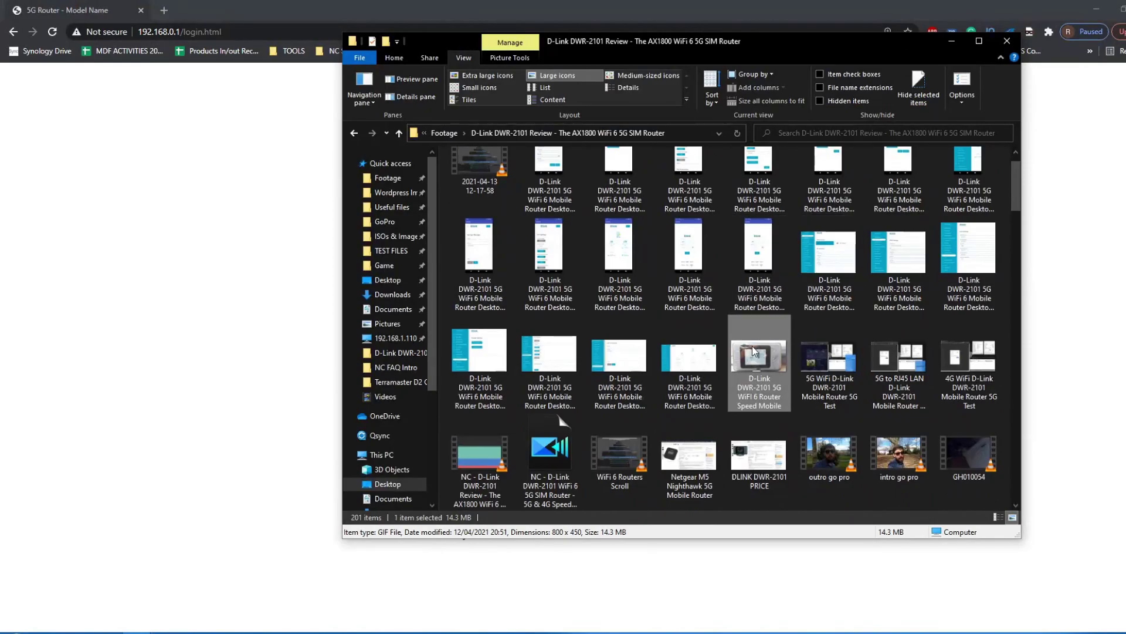
pyautogui.doubleClick(754, 351)
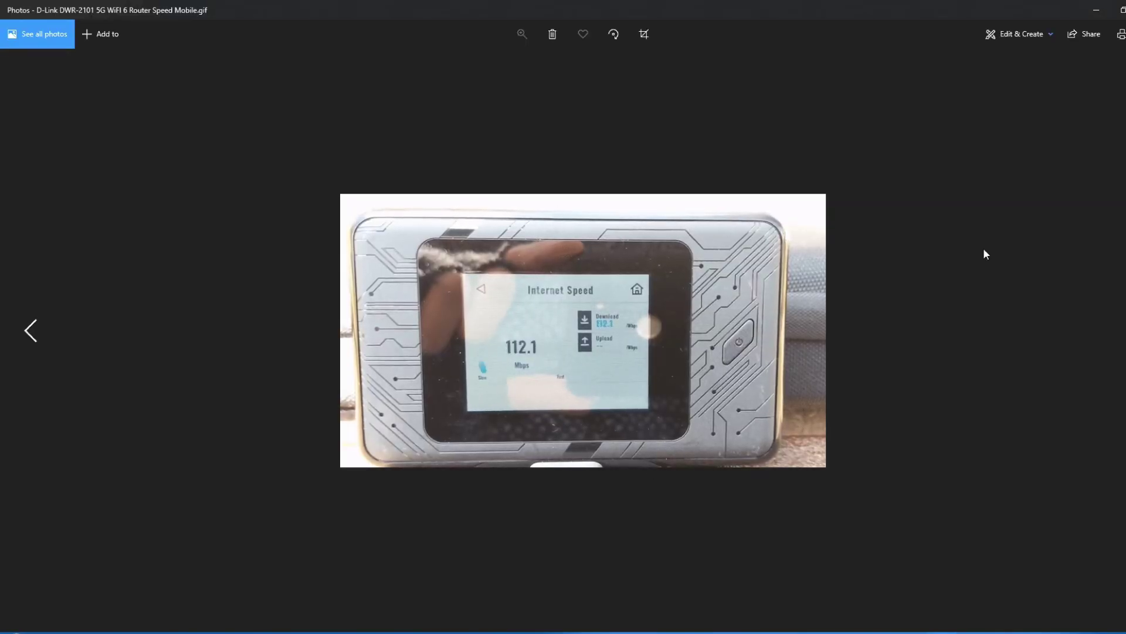
pyautogui.hotkey('alt', 'F4')
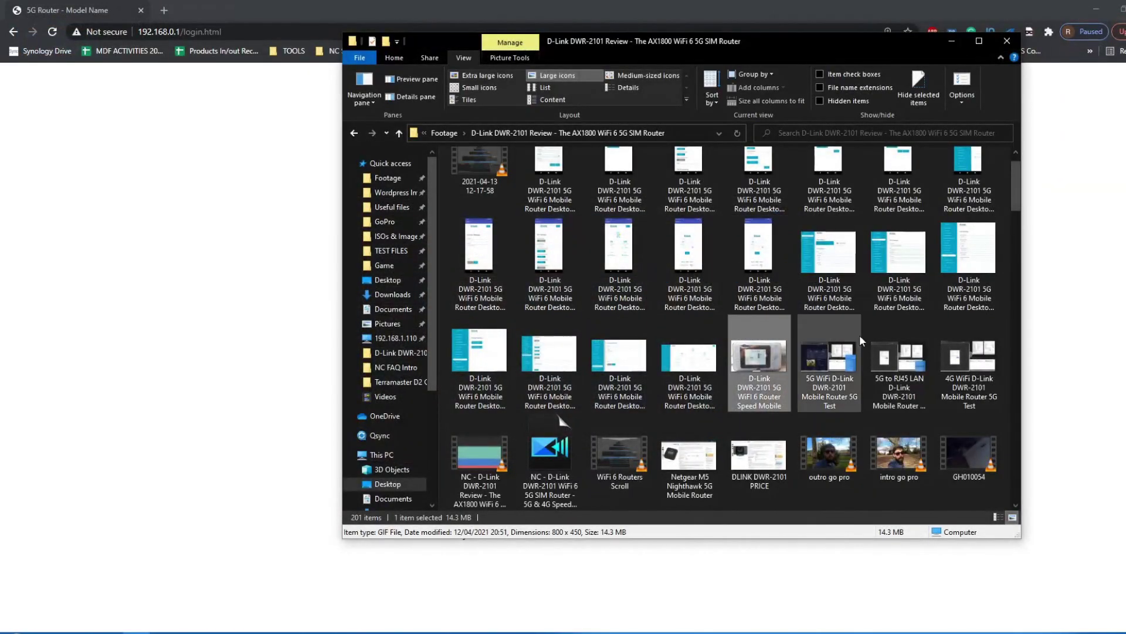
pyautogui.click(952, 41)
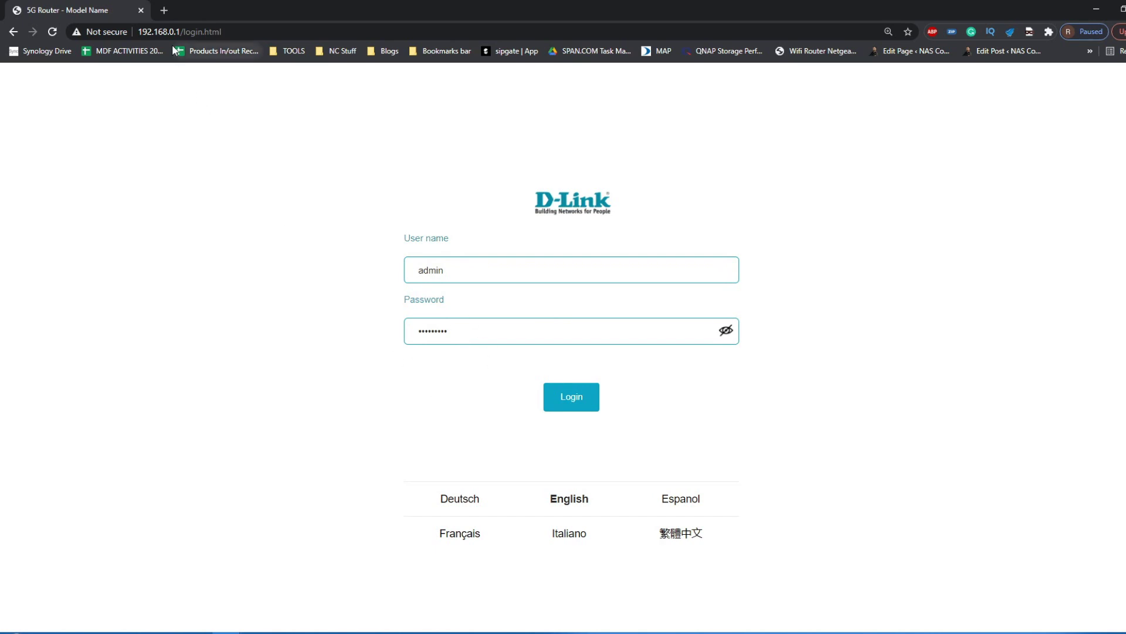
# - Select the login page address, then sign in to the DWR-2101 with the filled-in administrator credentials
pyautogui.click(134, 33)
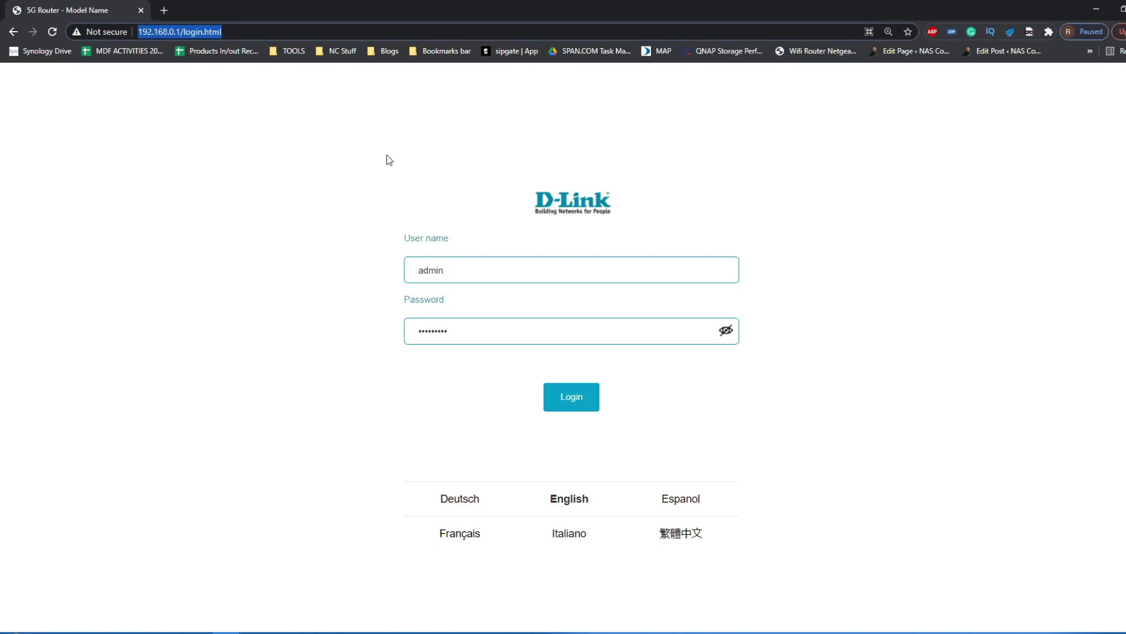
pyautogui.click(591, 408)
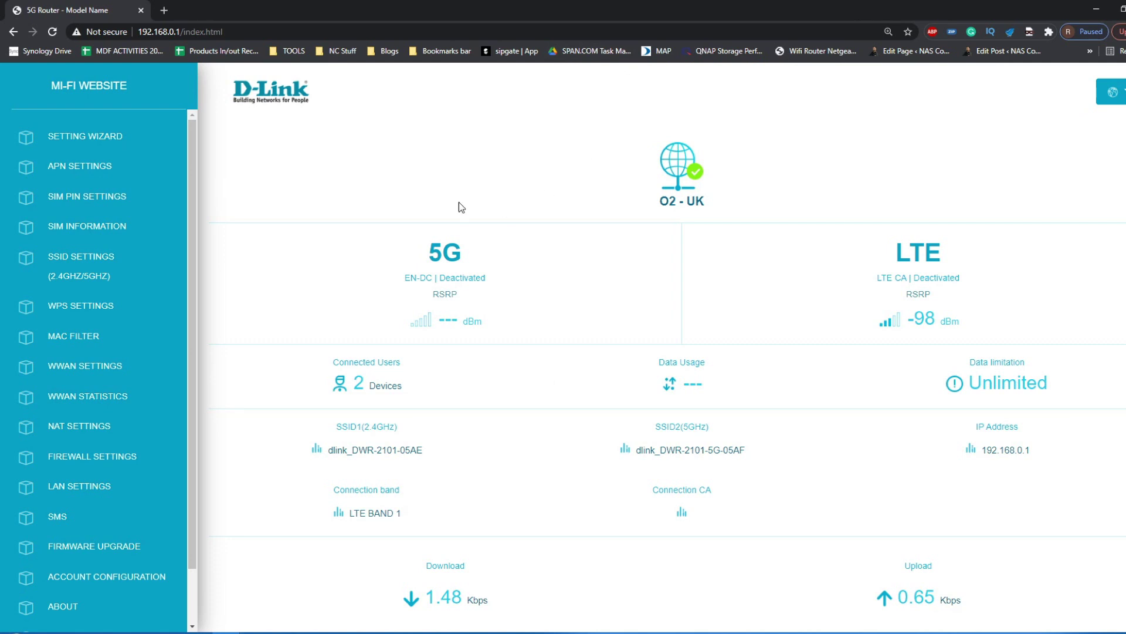
# - Look through the setup wizard's APN and WiFi steps, then go to APN Settings
pyautogui.click(87, 138)
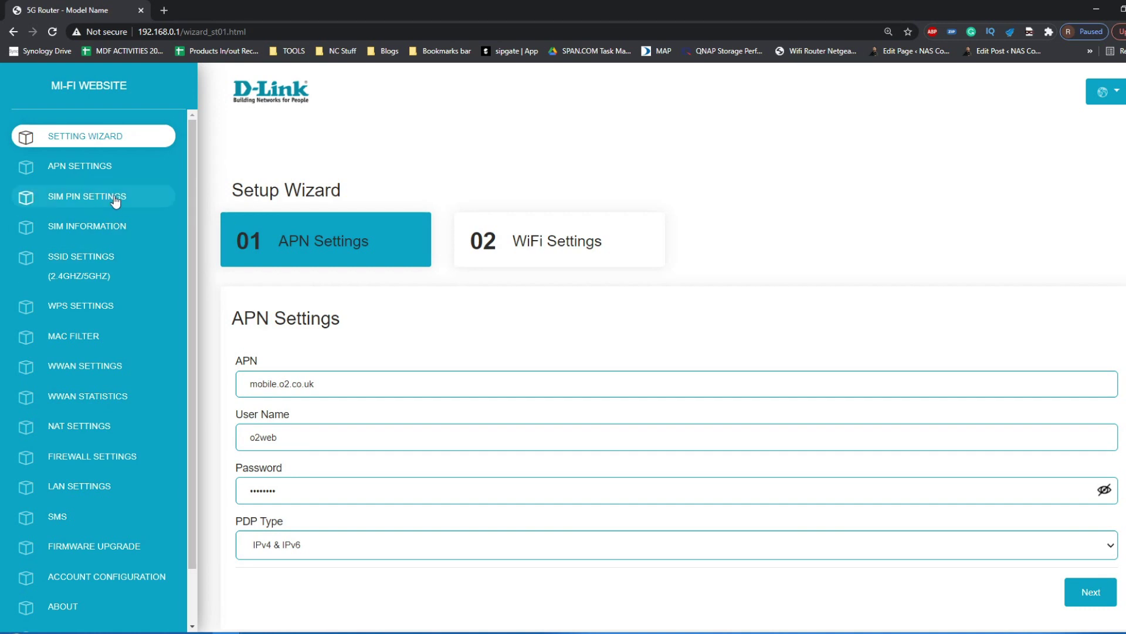
pyautogui.click(105, 170)
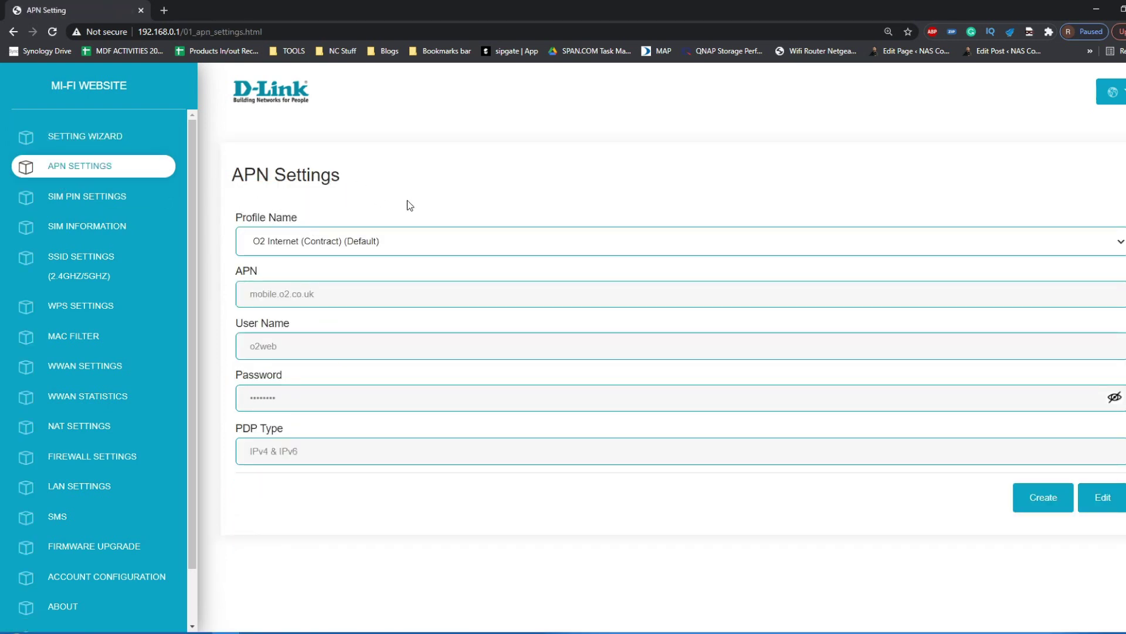
# - Check the APN profile list keeping O2 Internet (Contract) (Default), then go to SSID Settings
pyautogui.click(1121, 246)
pyautogui.click(1121, 246)
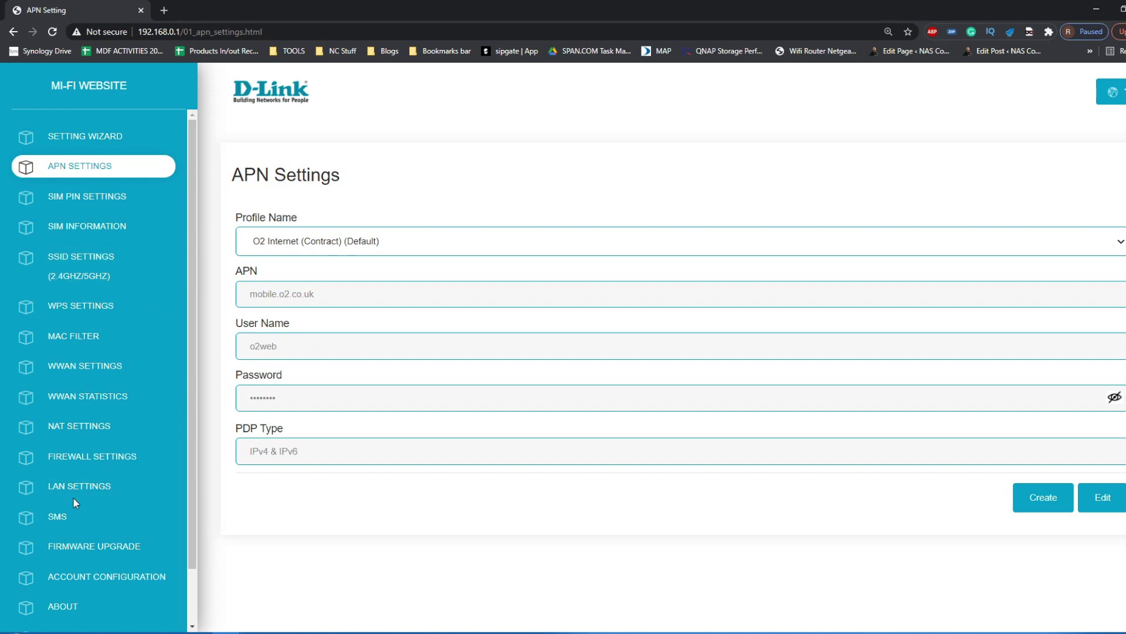
pyautogui.click(99, 271)
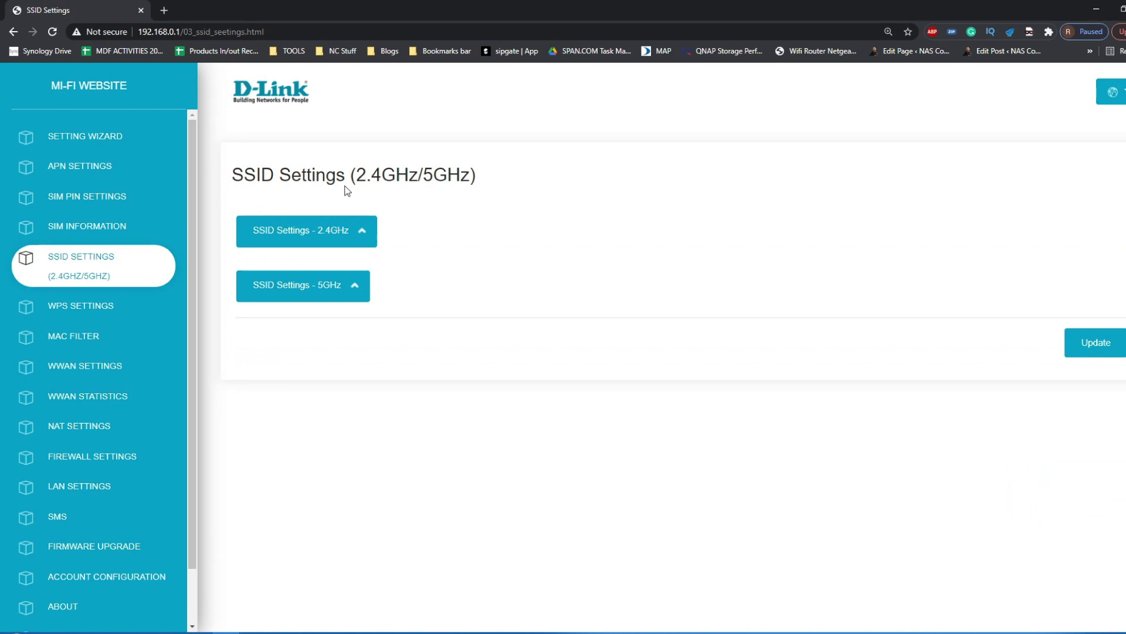
# - Expand the 2.4GHz and 5GHz SSID sections and view 5GHz security types, keeping WPA2-PSK
pyautogui.click(364, 232)
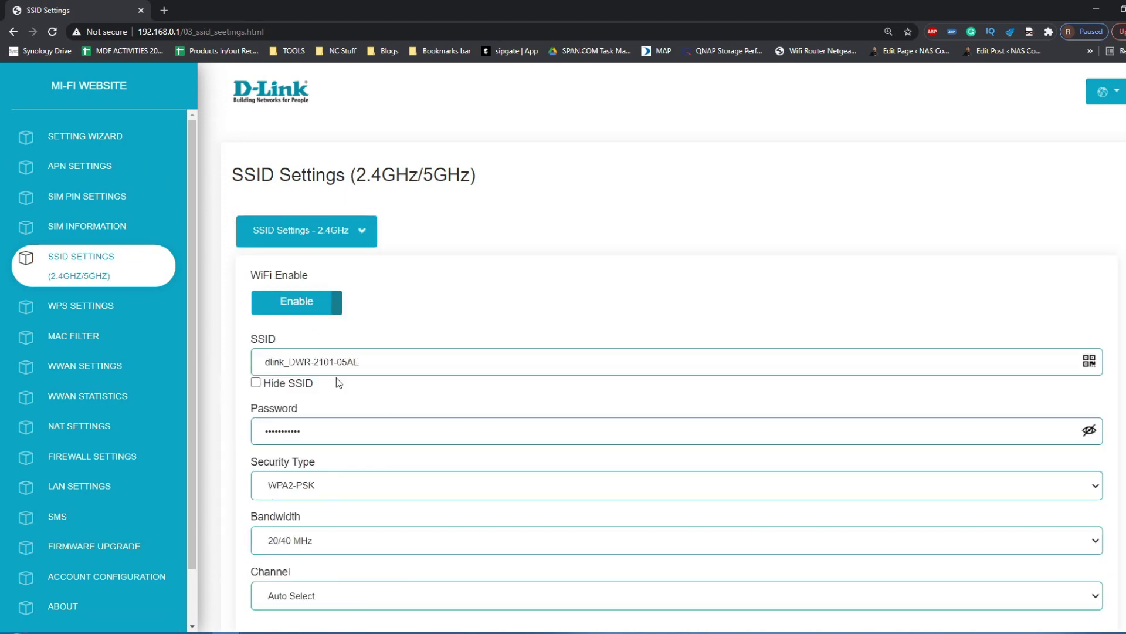
pyautogui.scroll(-3, 340, 376)
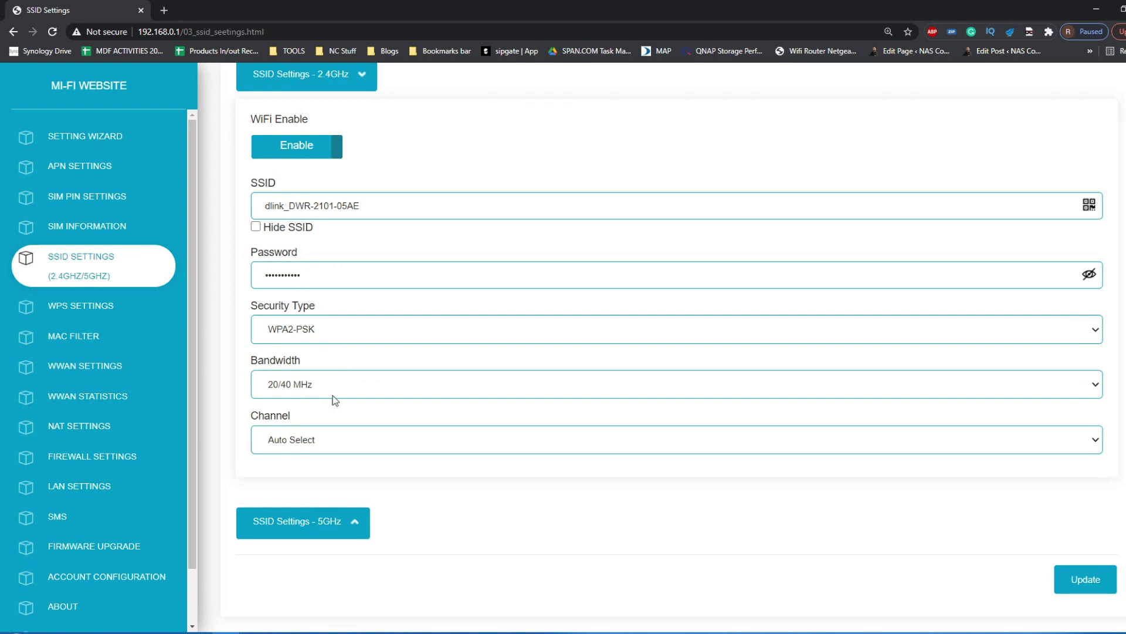
pyautogui.click(359, 524)
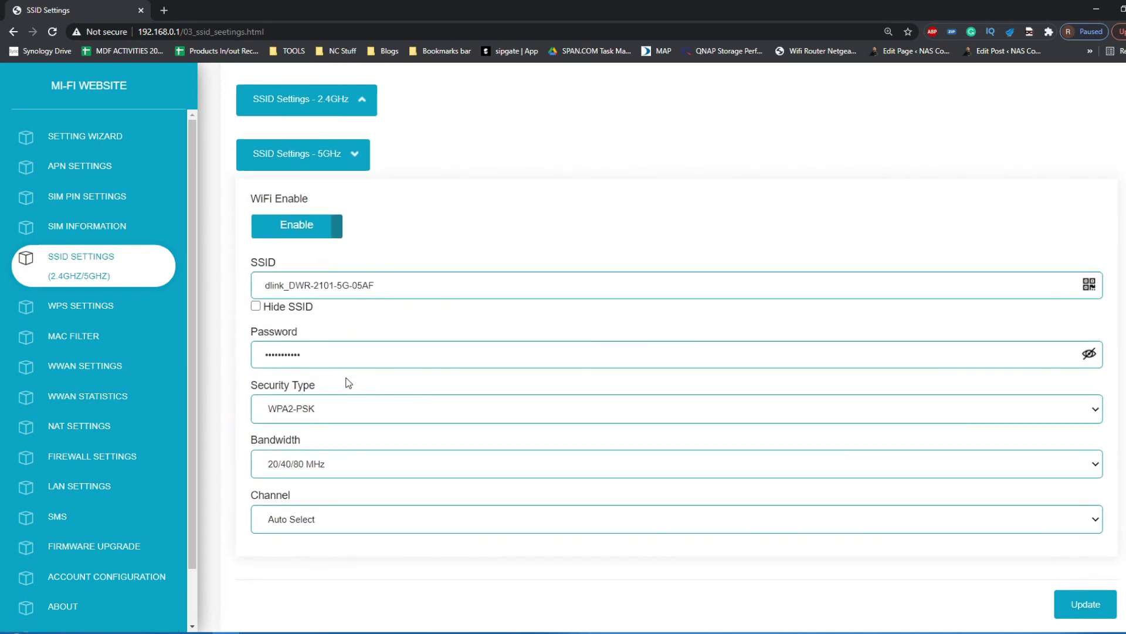
pyautogui.click(1057, 405)
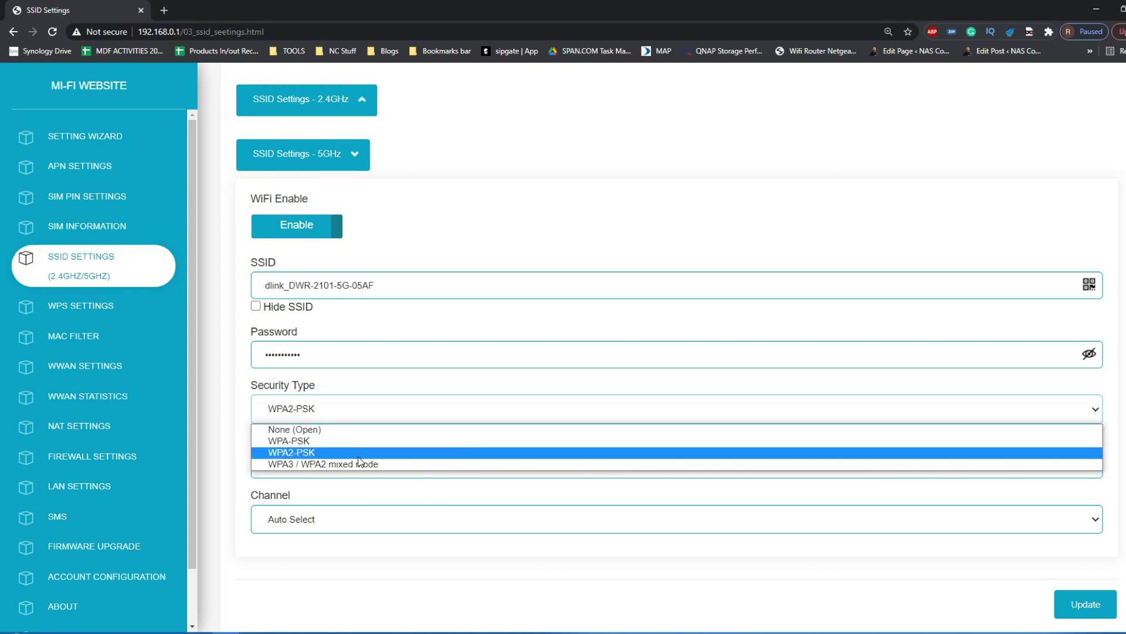
# - Keep WPA2-PSK, collapse 5GHz, dismiss the Wi-Fi flyout and popup, then expand the 2.4GHz section
pyautogui.click(382, 220)
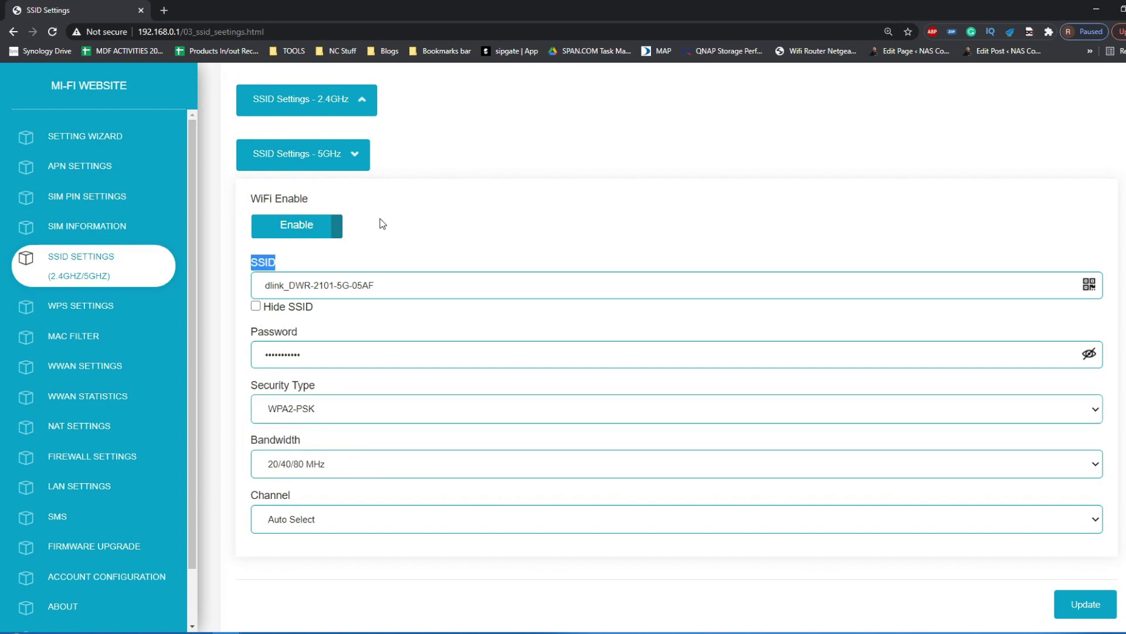
pyautogui.click(355, 153)
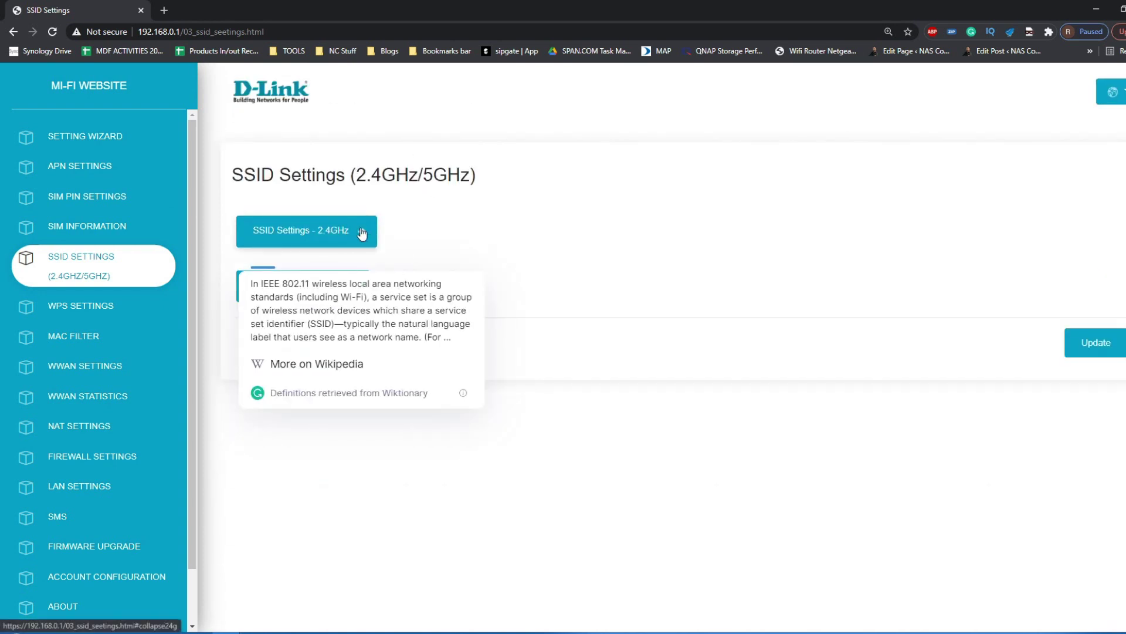
pyautogui.click(1103, 632)
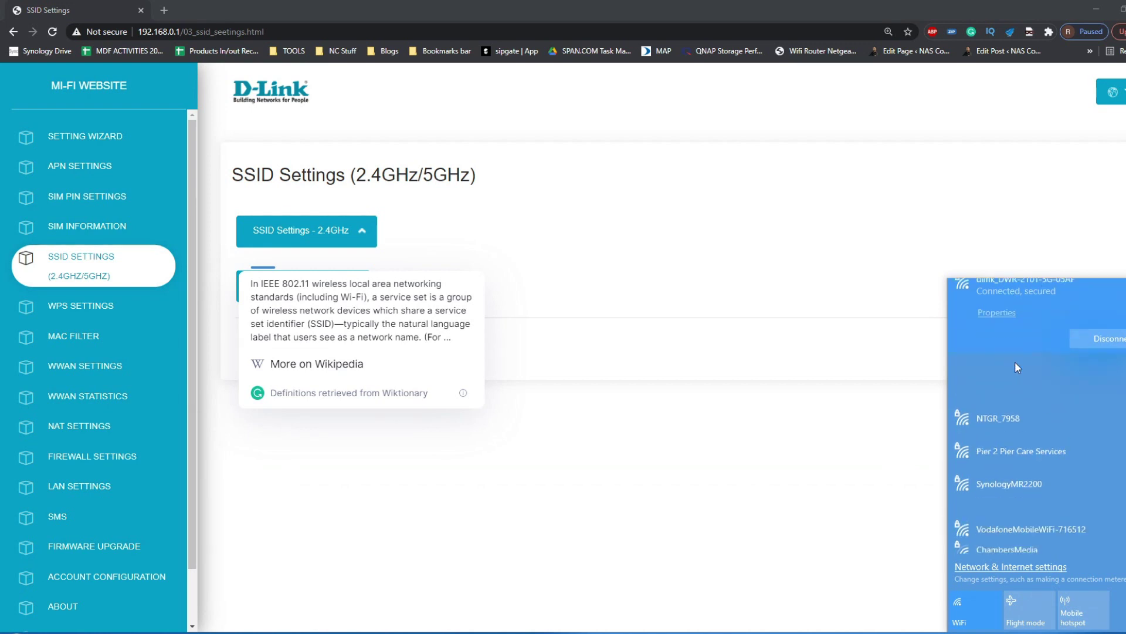
pyautogui.scroll(1, 1032, 369)
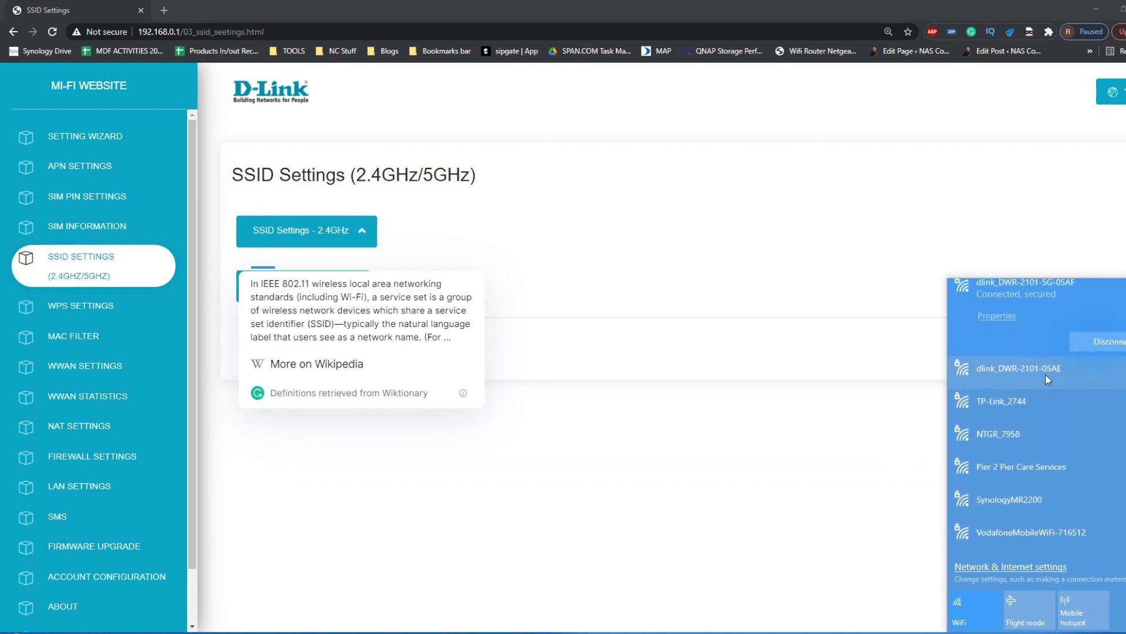
pyautogui.scroll(1, 1040, 373)
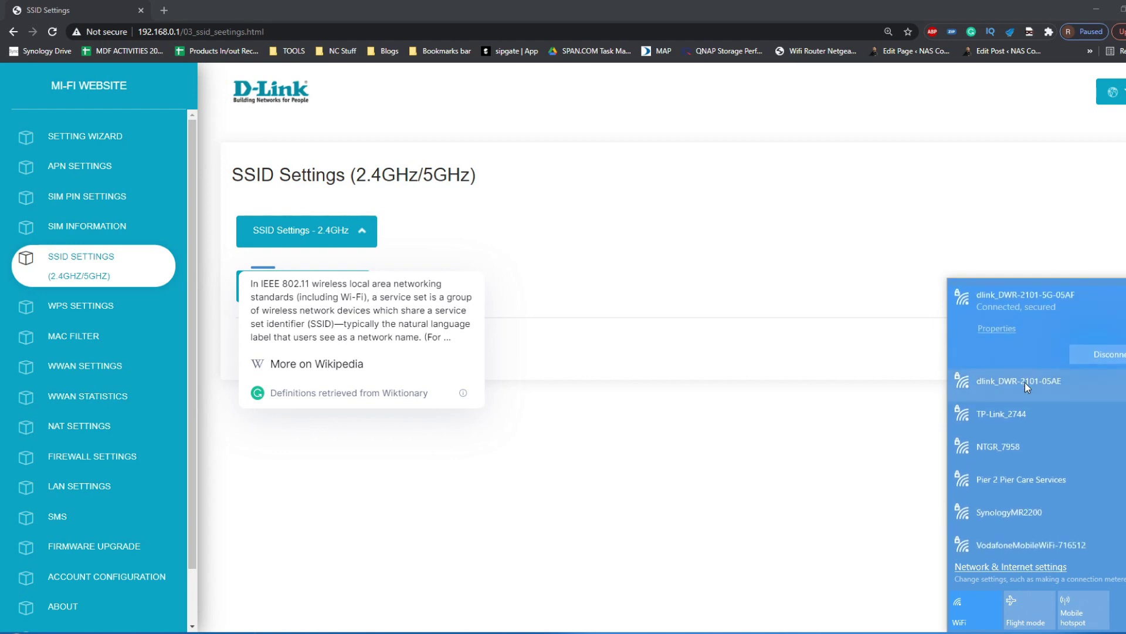
pyautogui.click(455, 245)
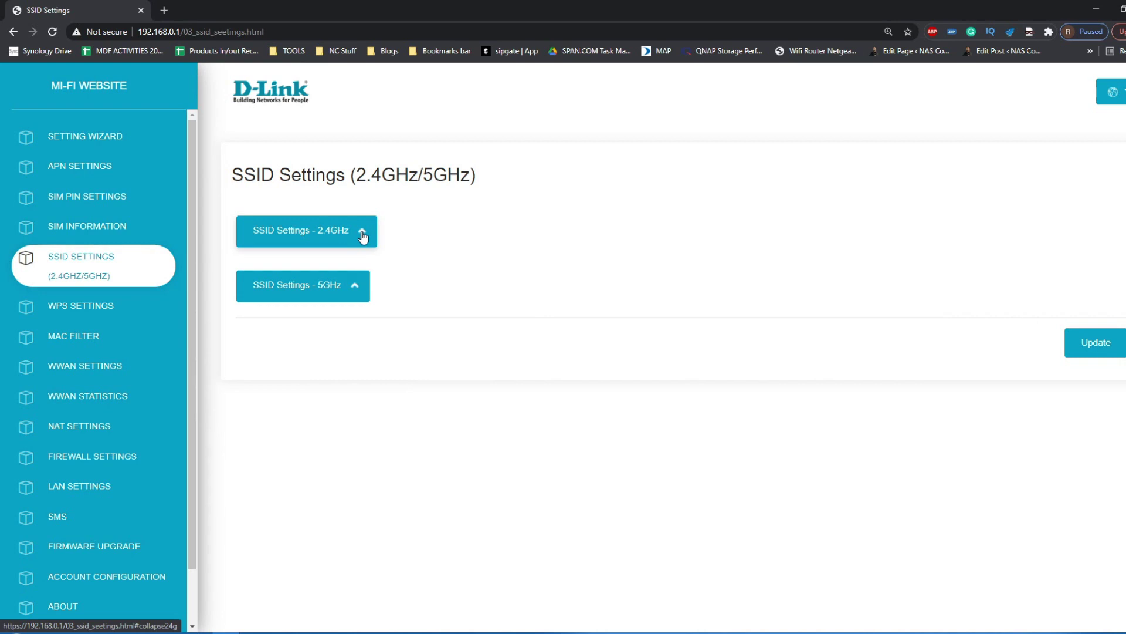
pyautogui.click(322, 230)
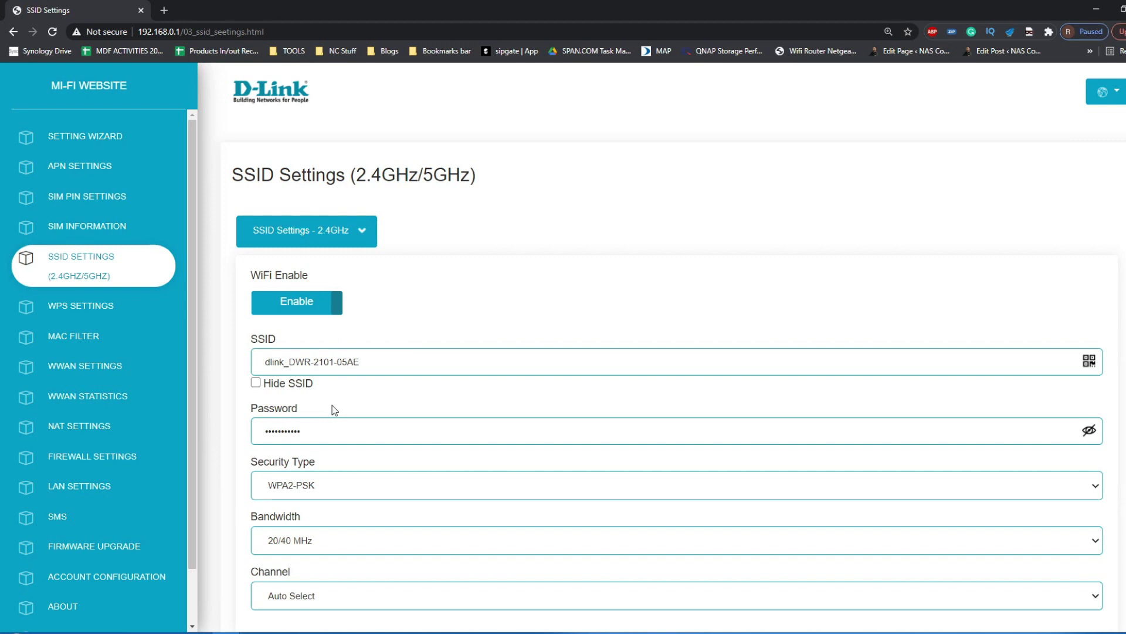
pyautogui.click(356, 233)
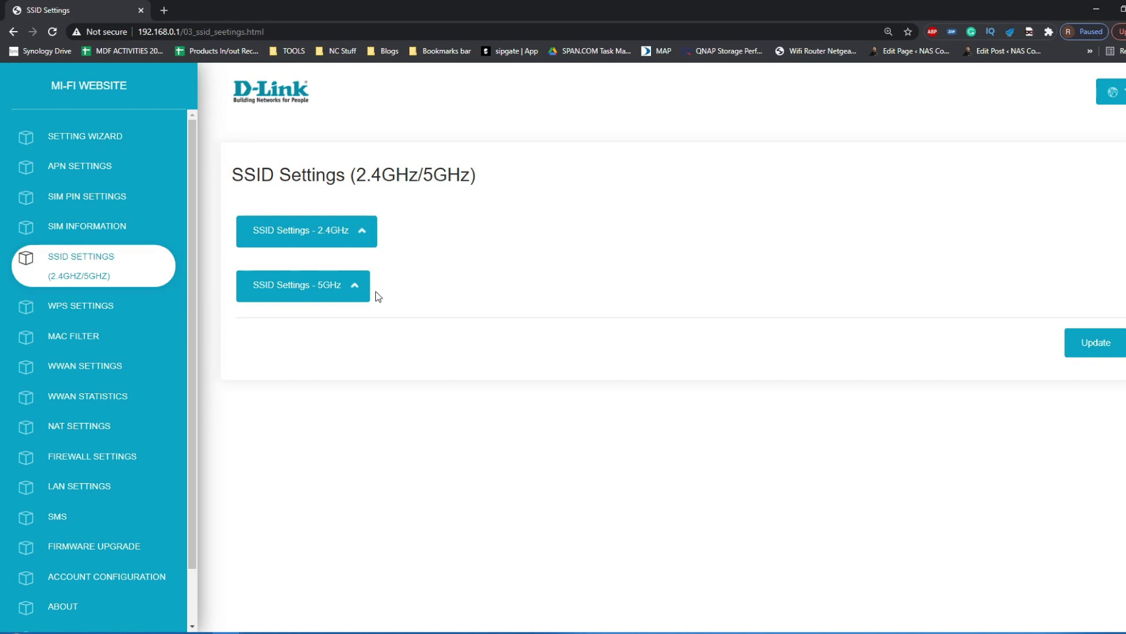
# - View WPS settings, open MAC Filter and cancel a new entry, then open WWAN Settings
pyautogui.click(151, 314)
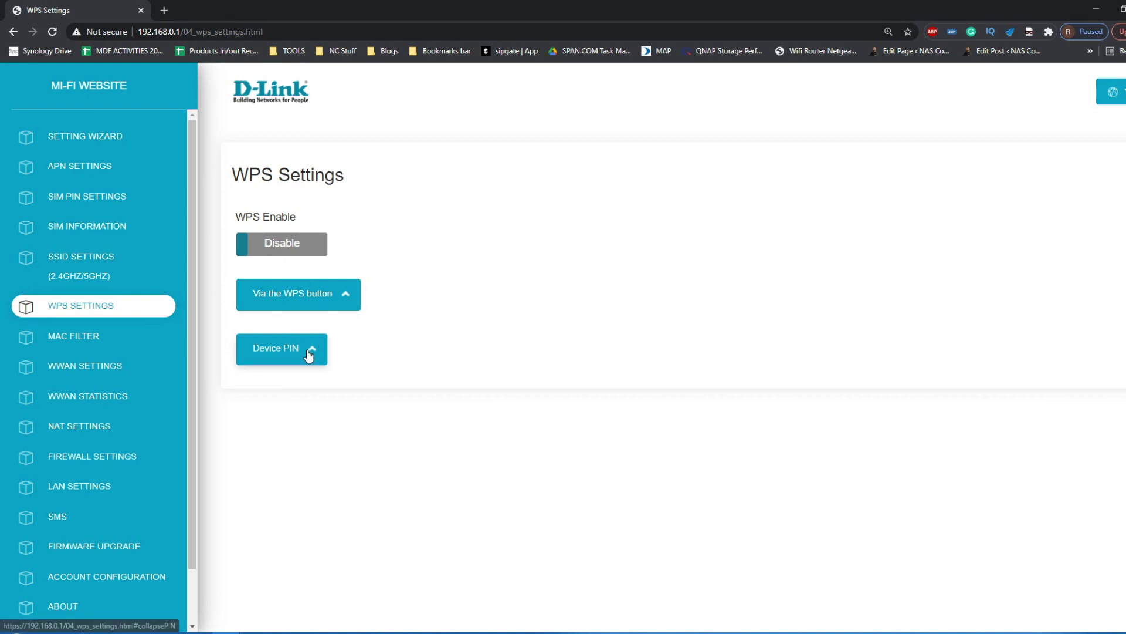
pyautogui.click(100, 339)
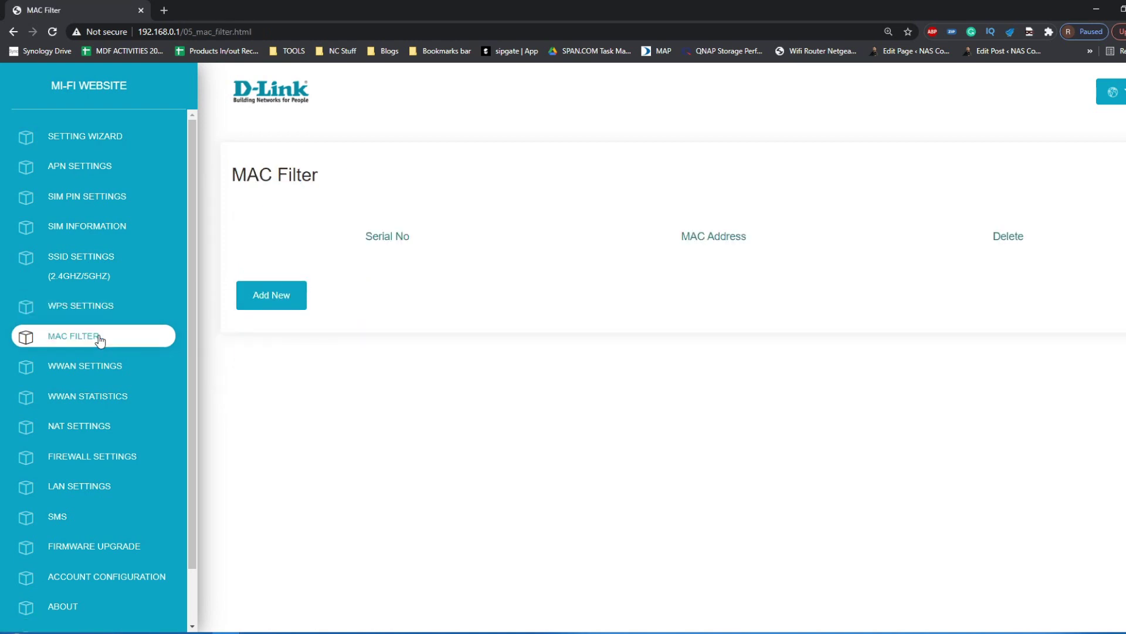
pyautogui.click(290, 297)
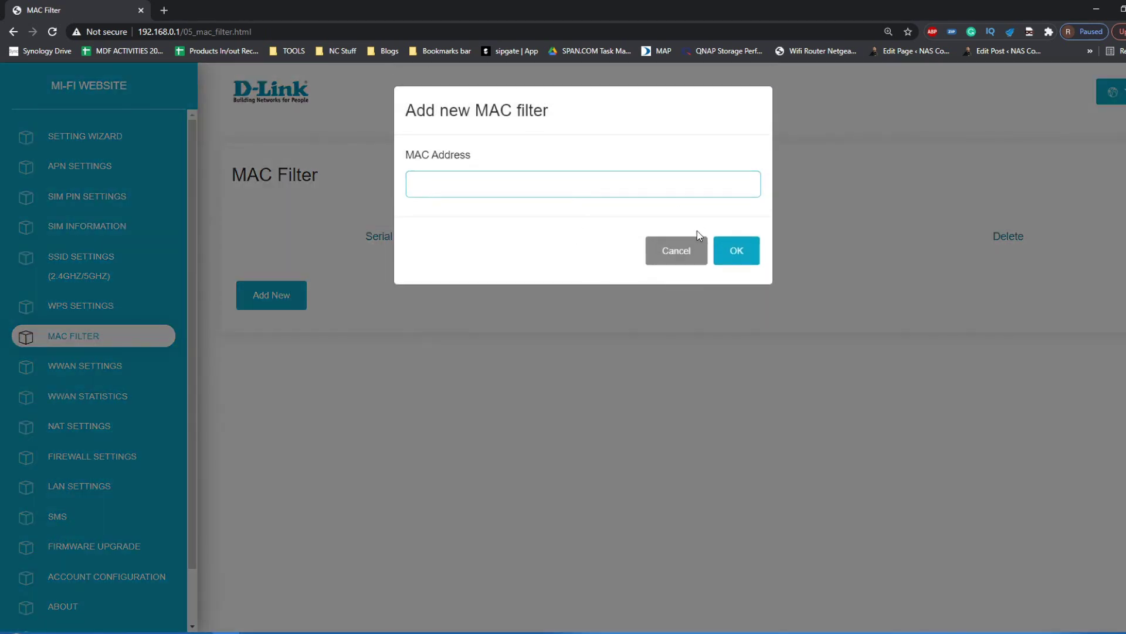
pyautogui.click(703, 251)
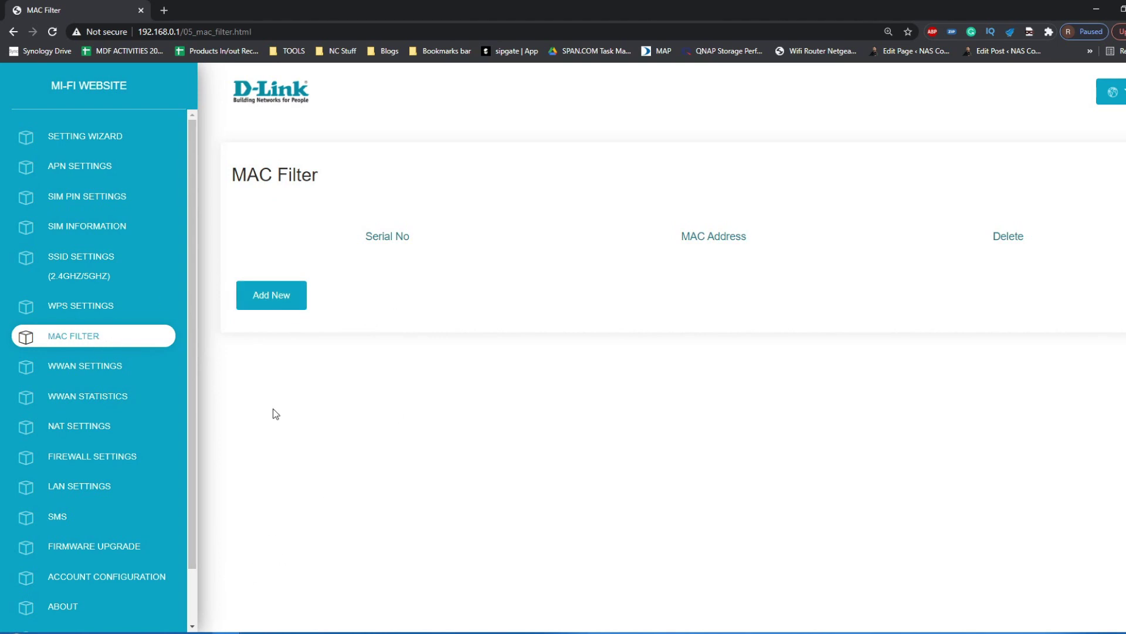
pyautogui.click(108, 366)
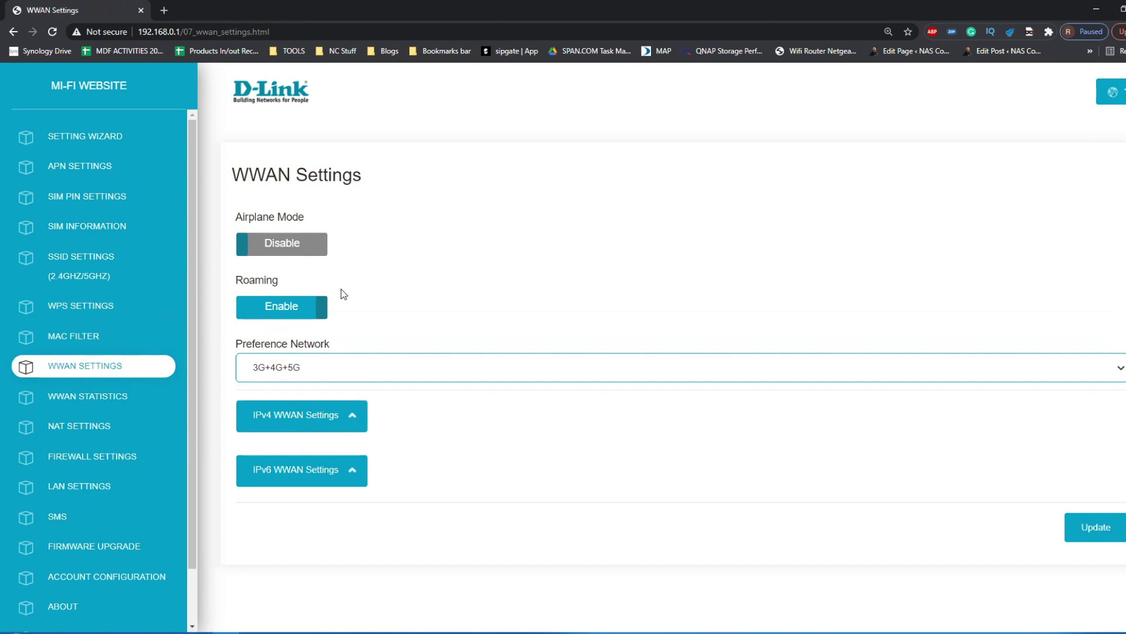
# - Compare the IPv4 and IPv6 WWAN statistics, ending on IPv4 showing 253.52 MB received
pyautogui.click(119, 400)
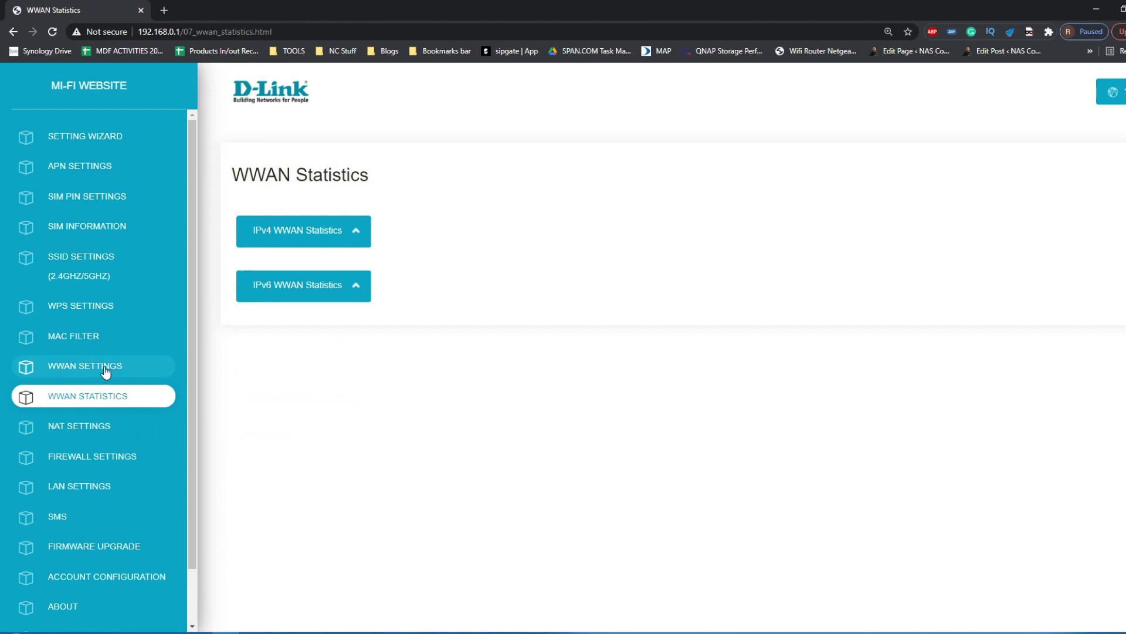
pyautogui.click(307, 243)
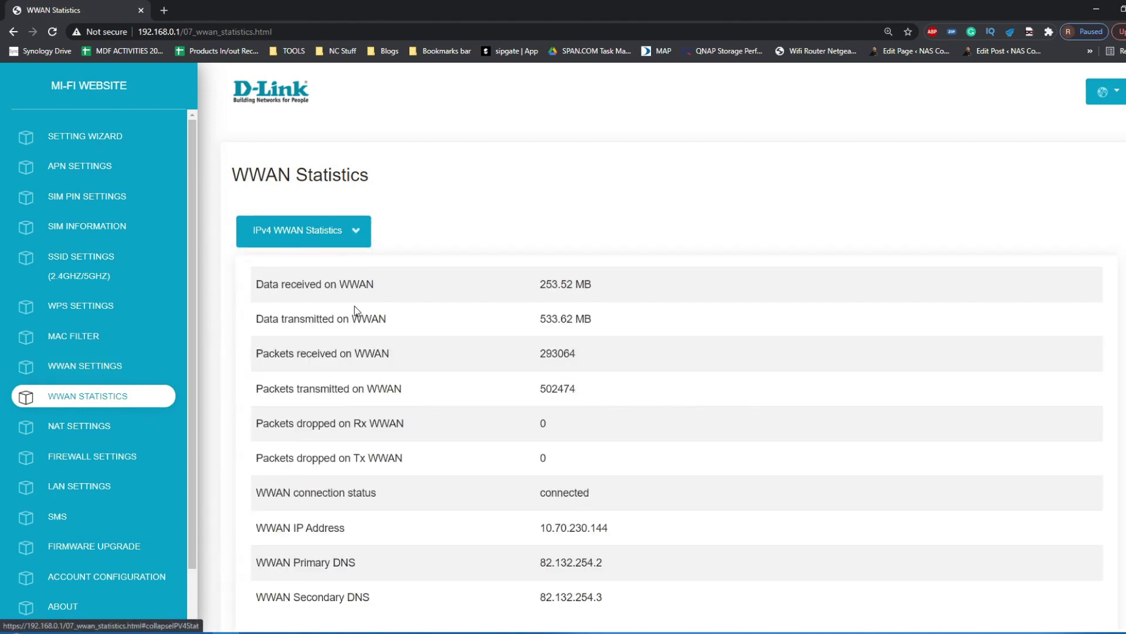
pyautogui.scroll(-2, 354, 306)
pyautogui.scroll(2, 354, 306)
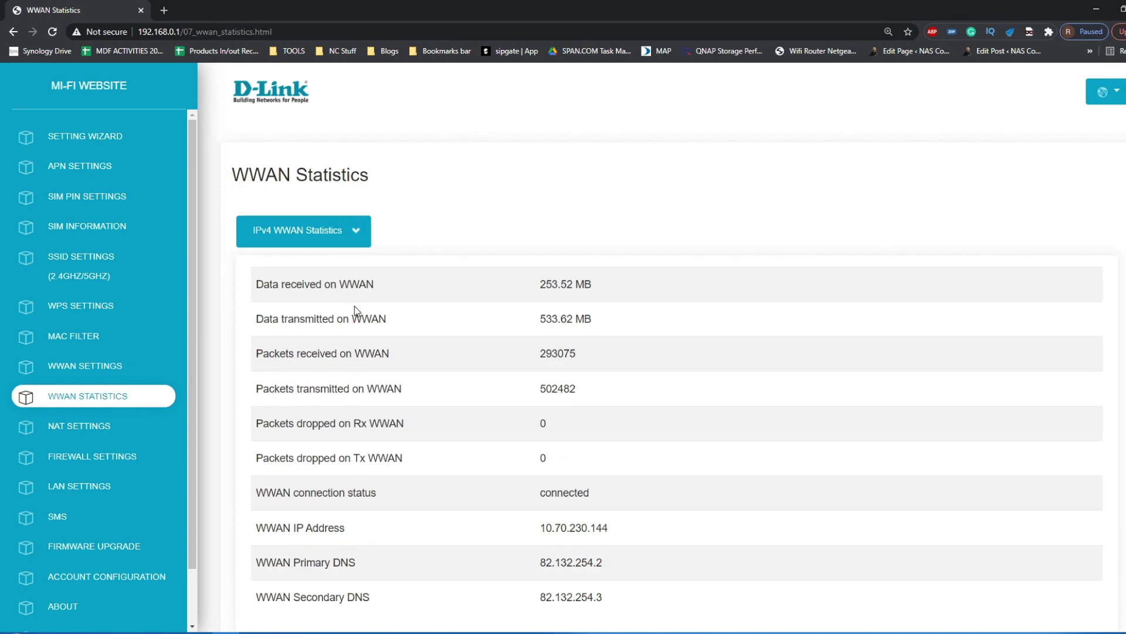
pyautogui.scroll(-2, 355, 307)
pyautogui.click(302, 574)
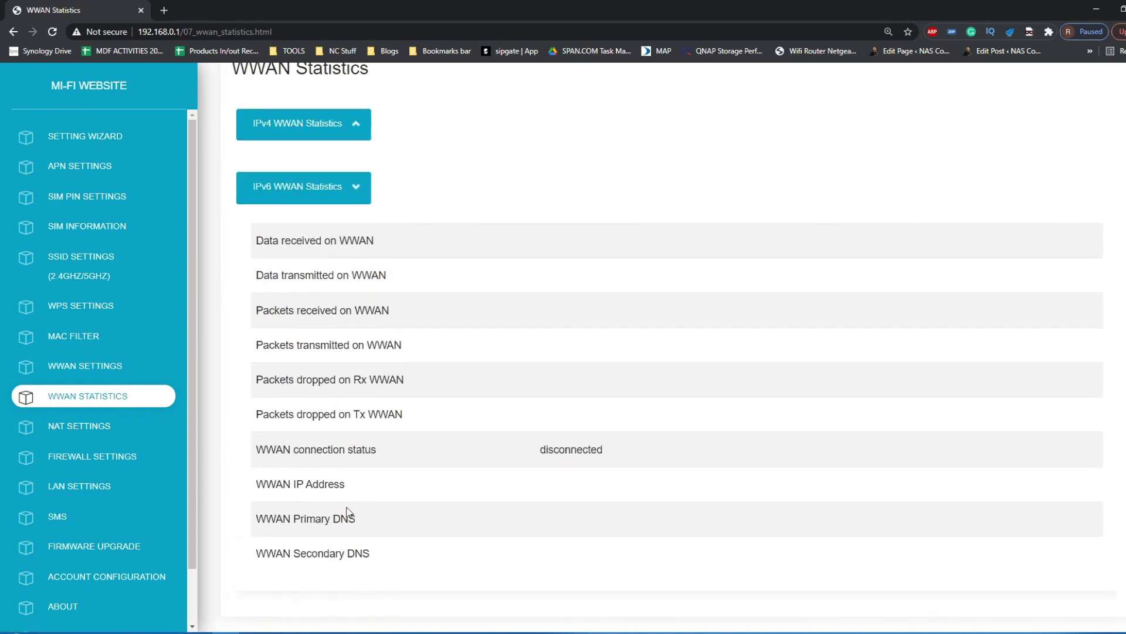
pyautogui.scroll(2, 369, 506)
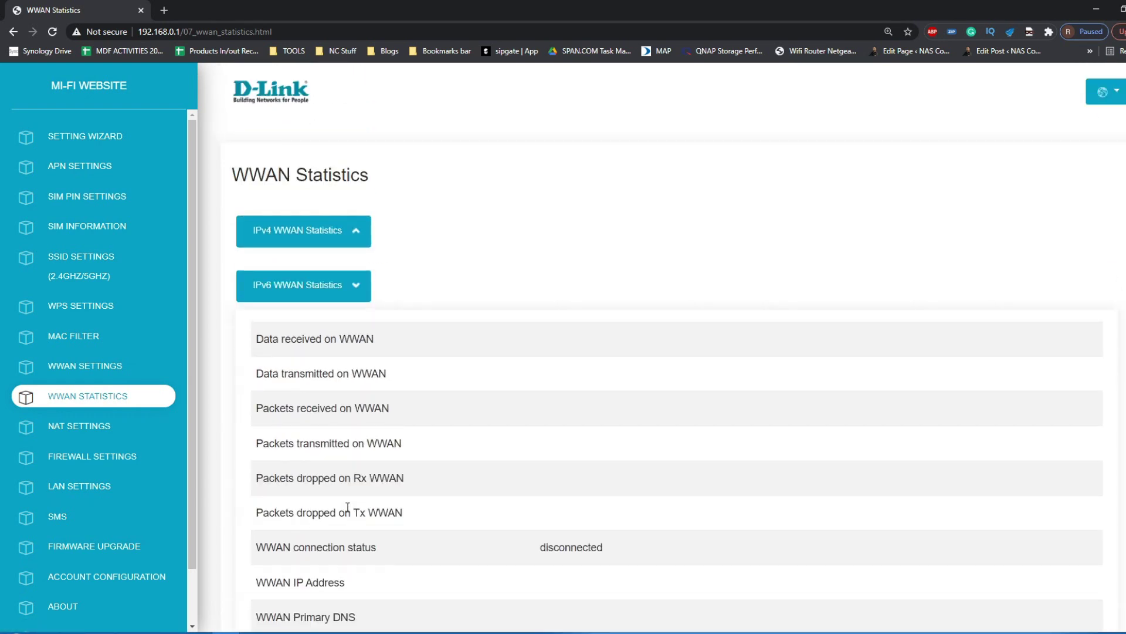
pyautogui.click(355, 234)
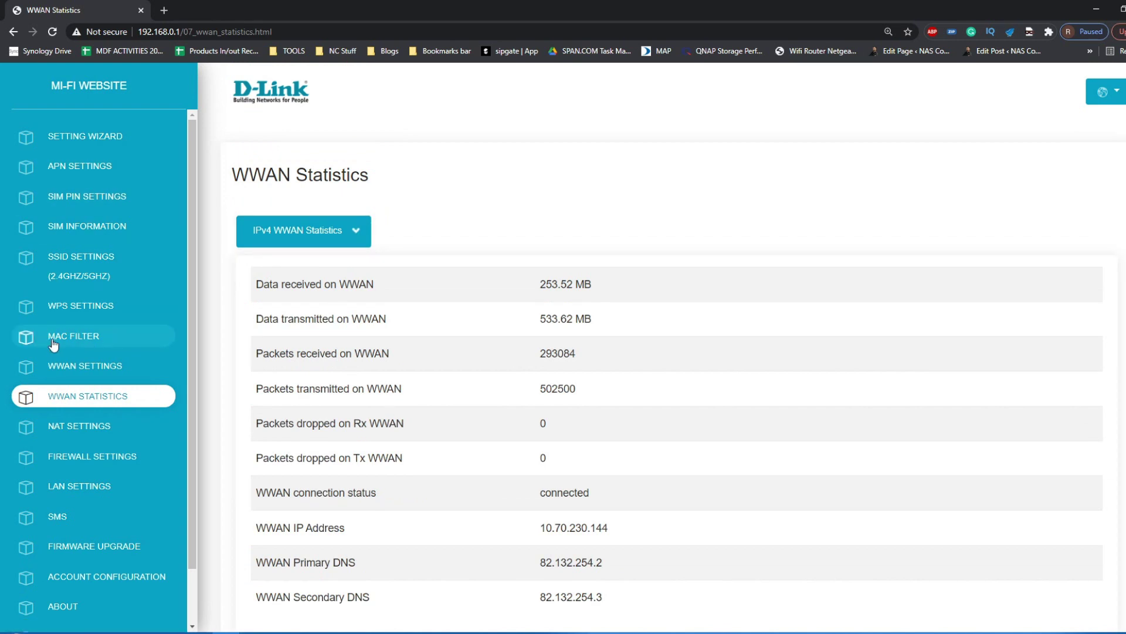
# - Review NAT pass-through options, DMZ IP and the empty Port Forwarding table, then open Firewall Settings
pyautogui.click(78, 434)
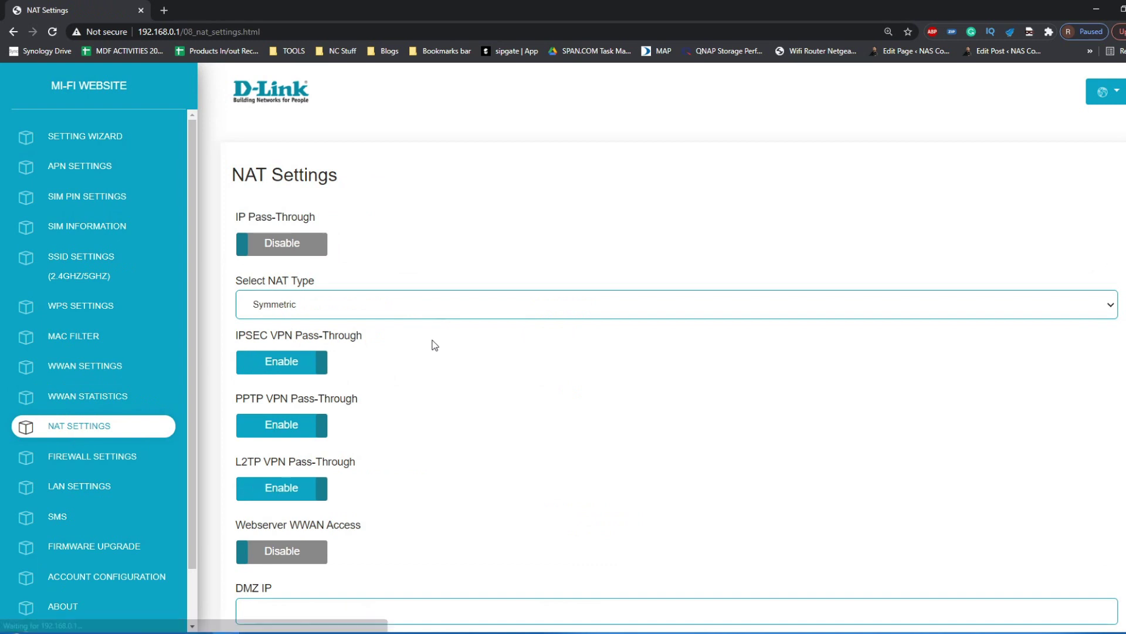
pyautogui.scroll(-1, 435, 345)
pyautogui.scroll(-1, 435, 345)
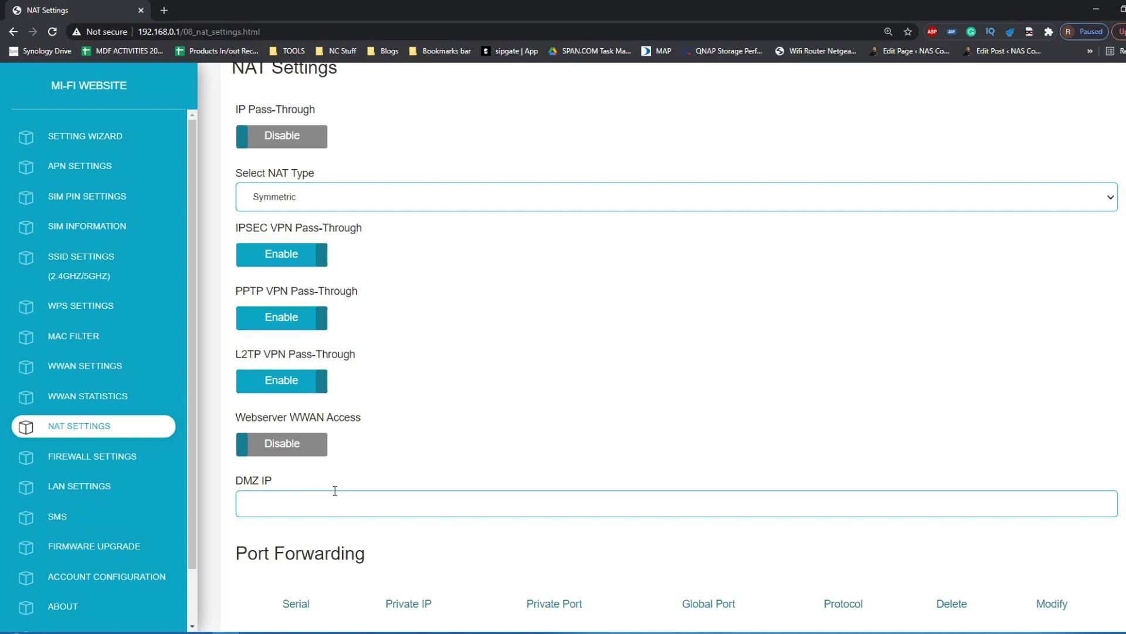
pyautogui.scroll(2, 335, 490)
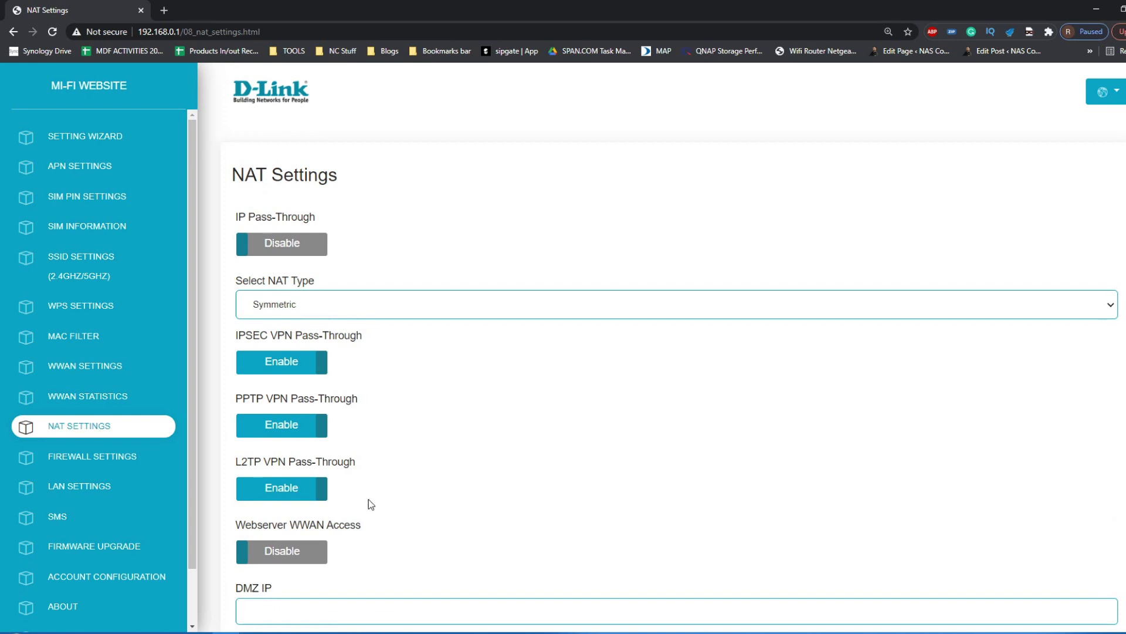
pyautogui.scroll(-1, 369, 500)
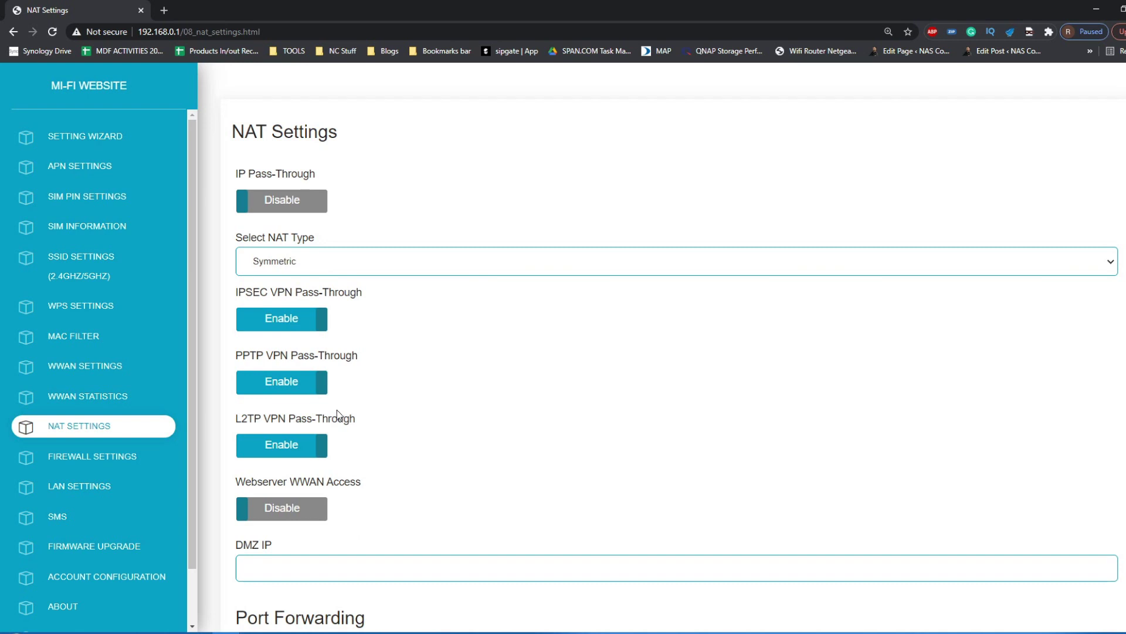
pyautogui.scroll(-4, 312, 446)
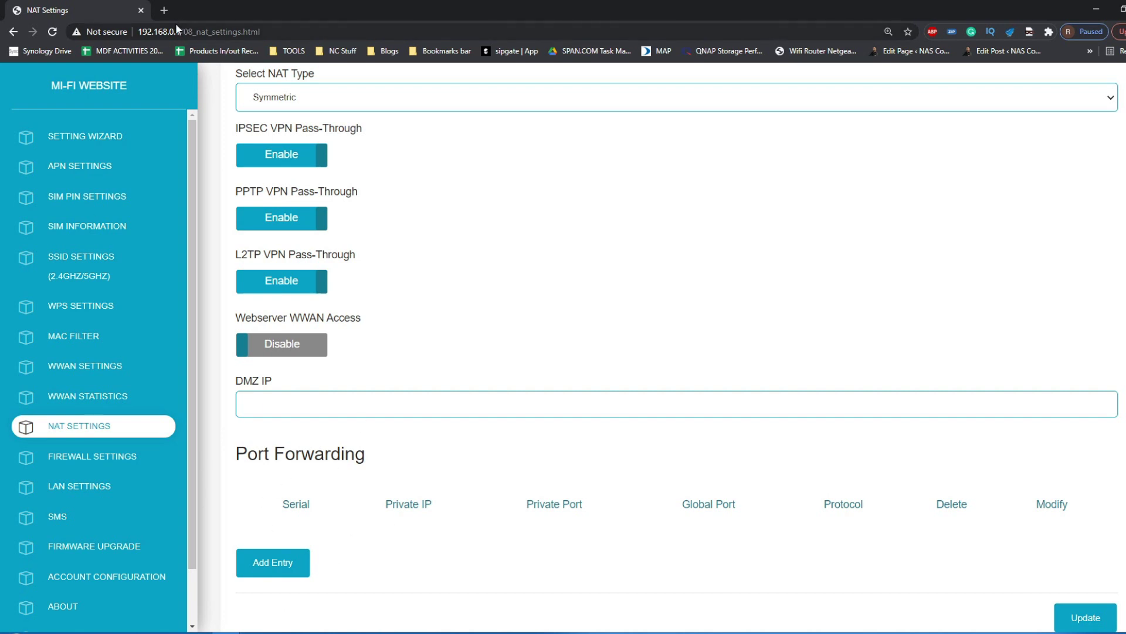
pyautogui.click(85, 461)
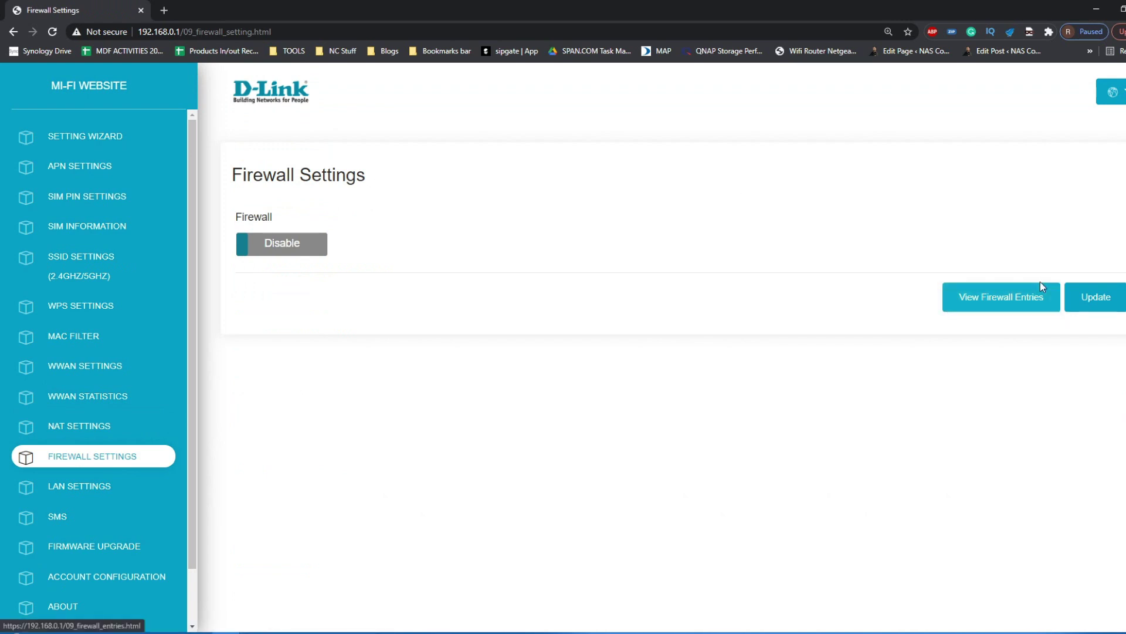
pyautogui.click(1040, 287)
pyautogui.click(352, 233)
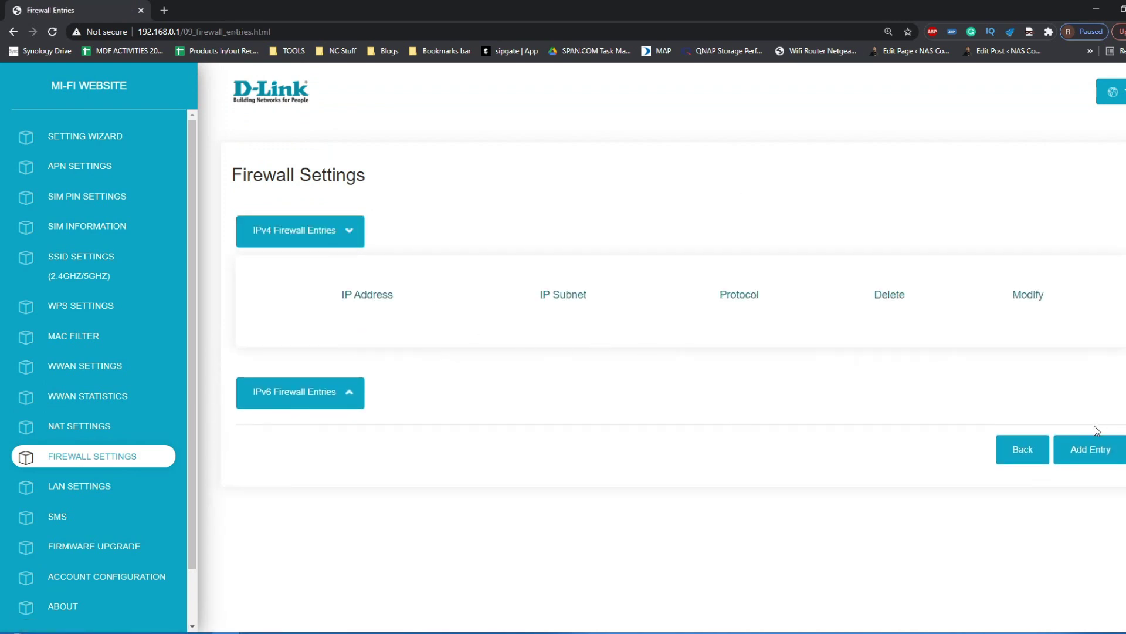
pyautogui.click(1091, 448)
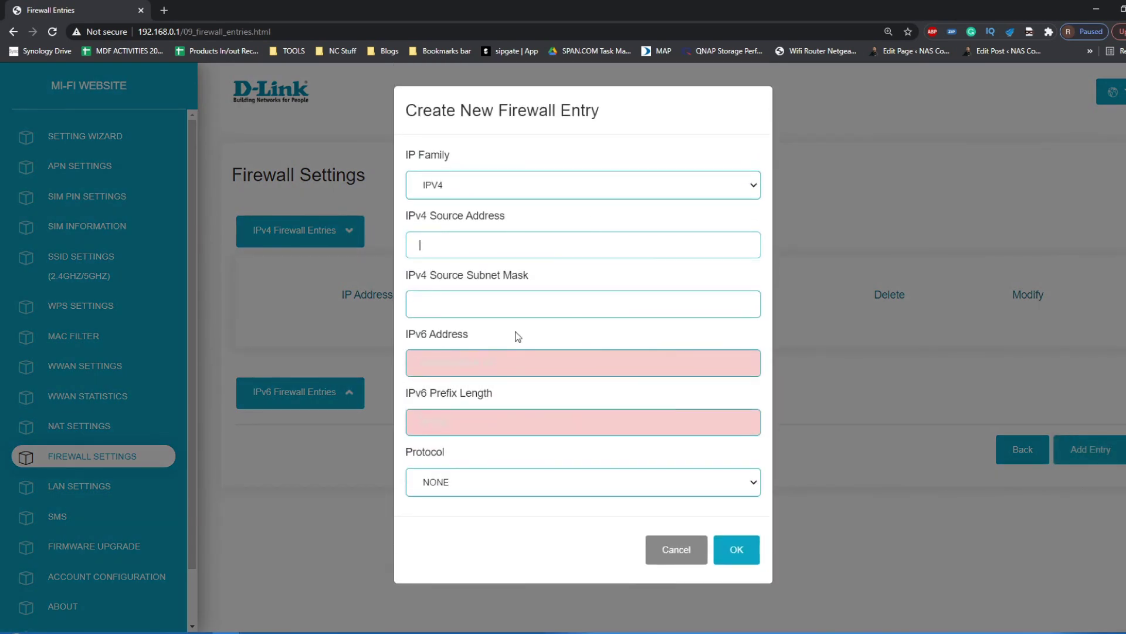
pyautogui.click(676, 550)
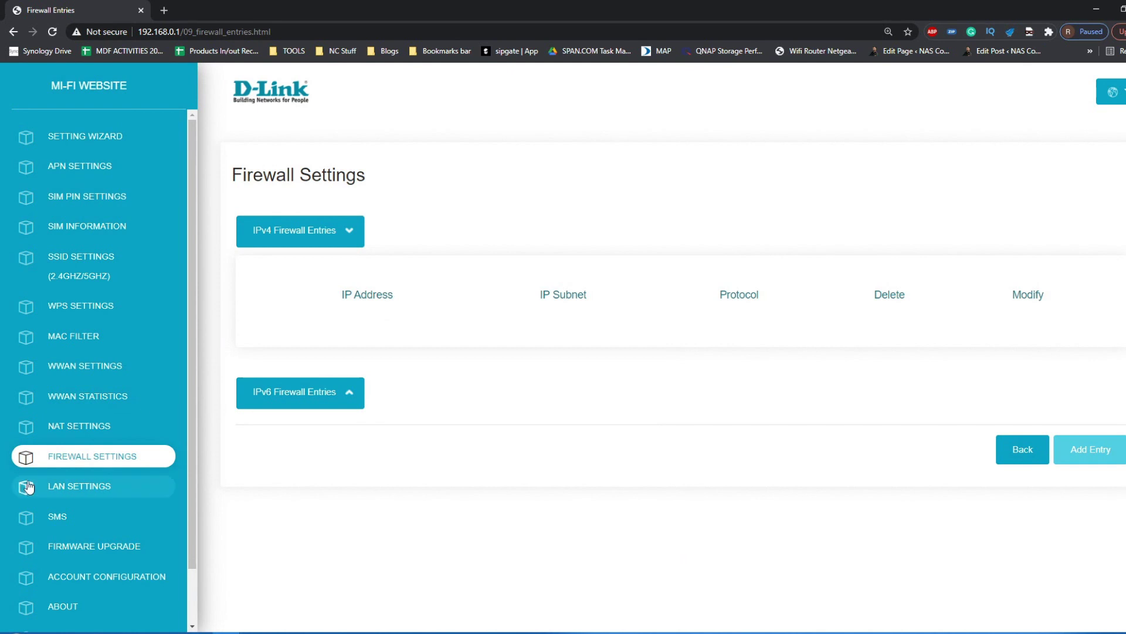
pyautogui.click(76, 486)
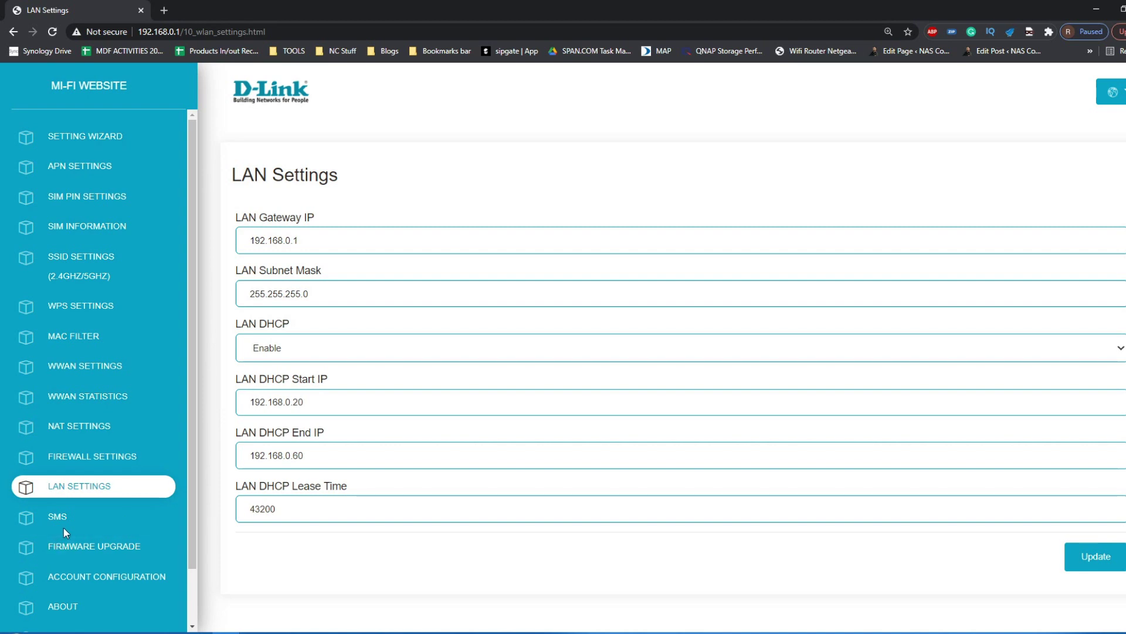
# - Look at the SMS inbox and Write New SMS form, then open Firmware Upgrade
pyautogui.click(78, 519)
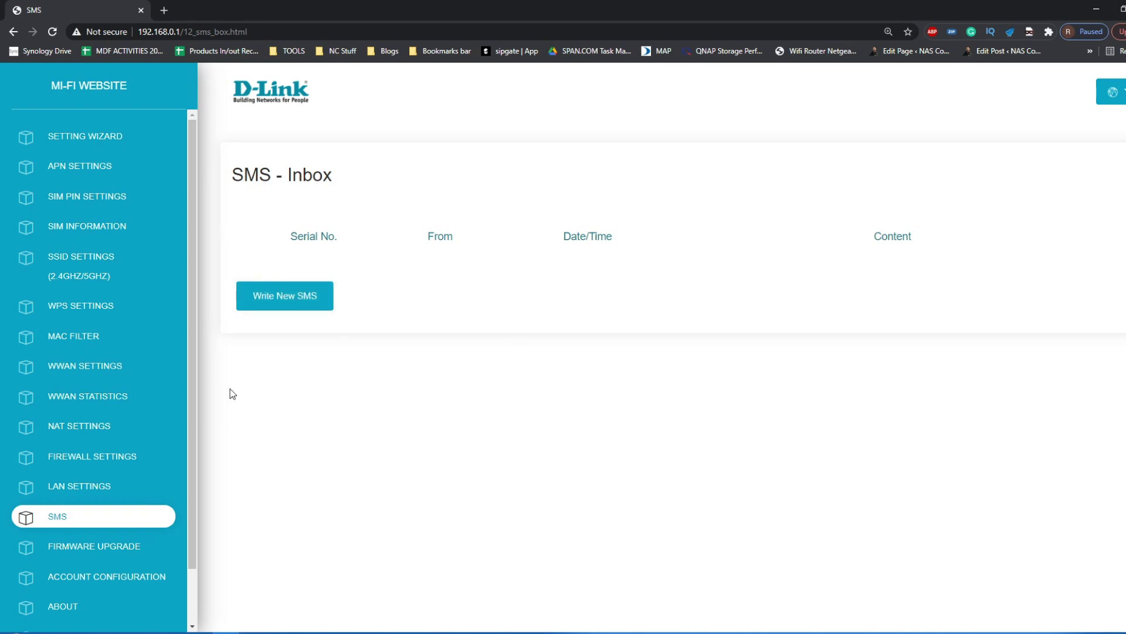
pyautogui.scroll(-2, 111, 428)
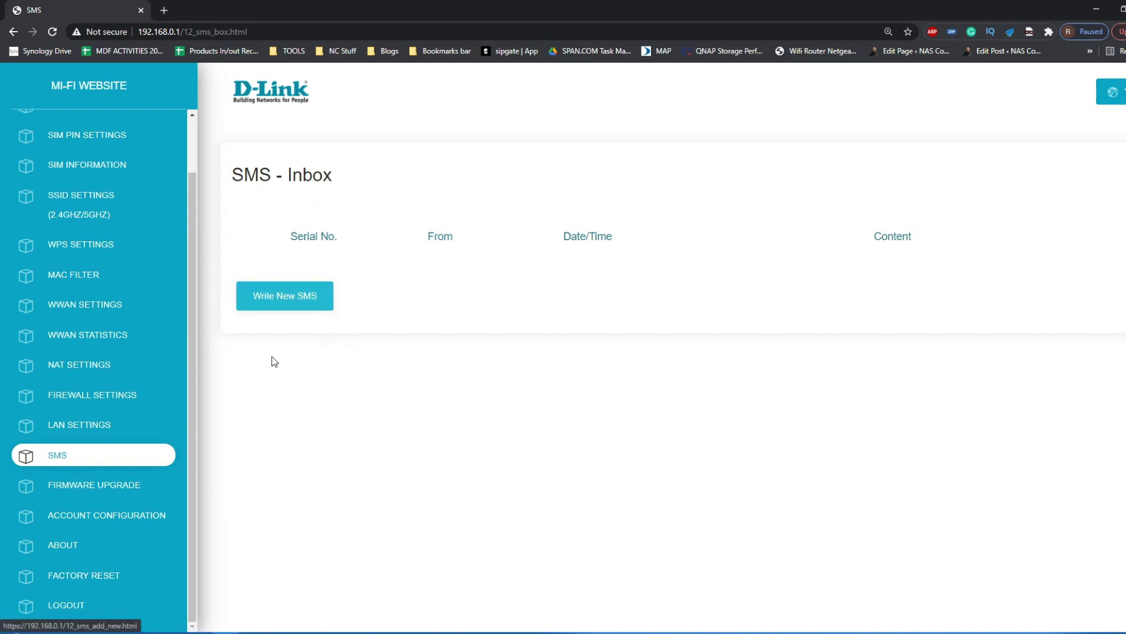
pyautogui.click(267, 302)
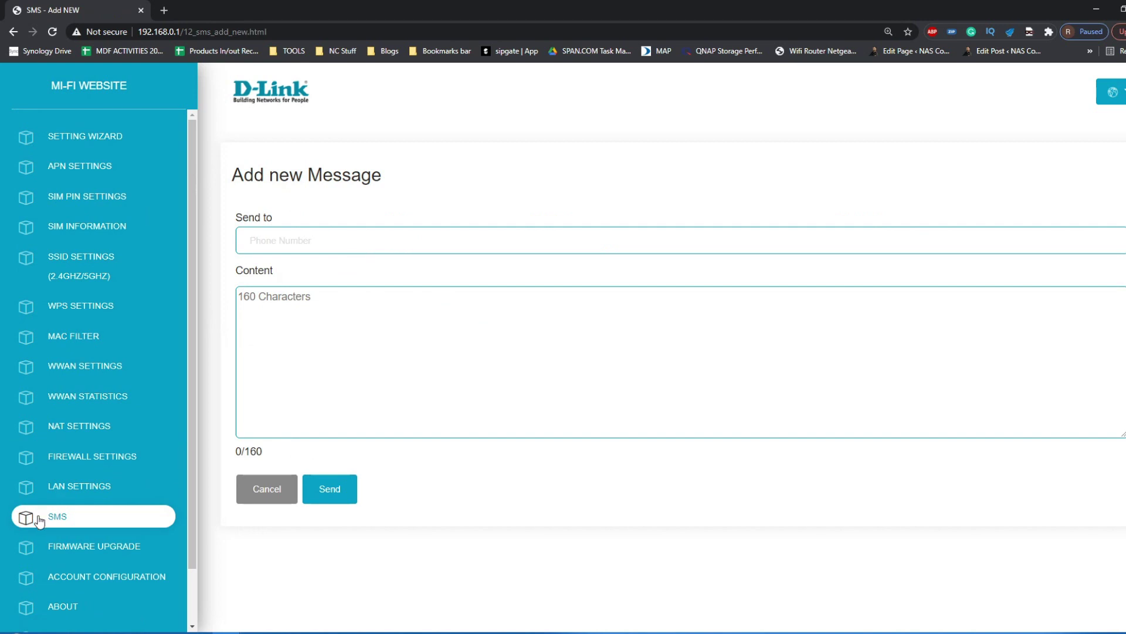
pyautogui.click(80, 541)
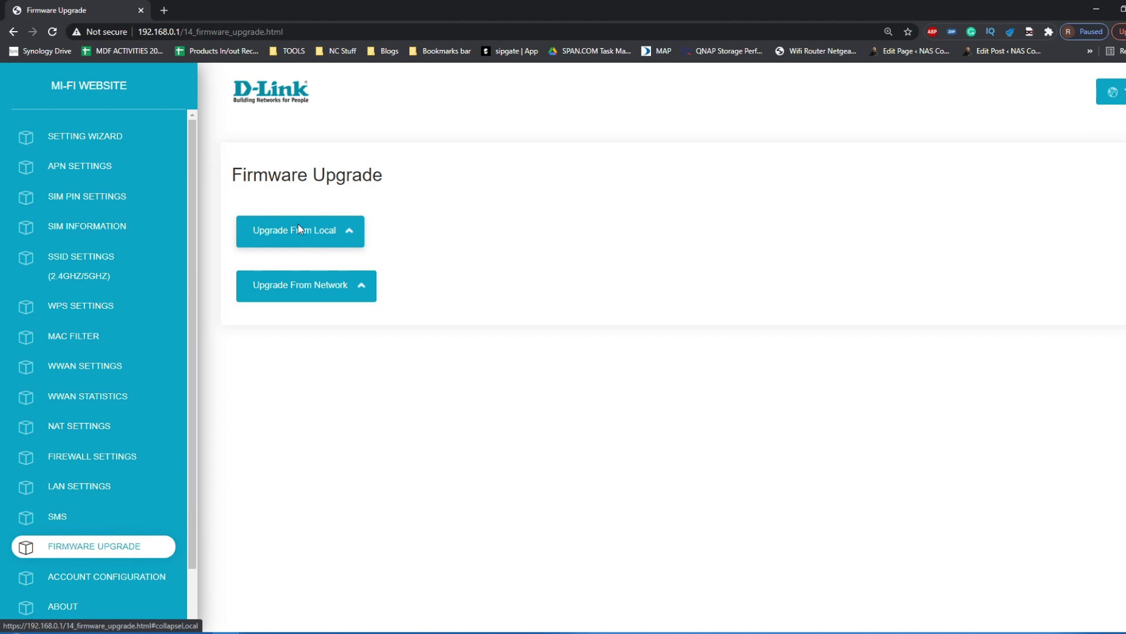
# - Run Check New Firmware under Upgrade From Network and confirm AXDG1.27.00.175_0R02 is still the latest
pyautogui.click(332, 228)
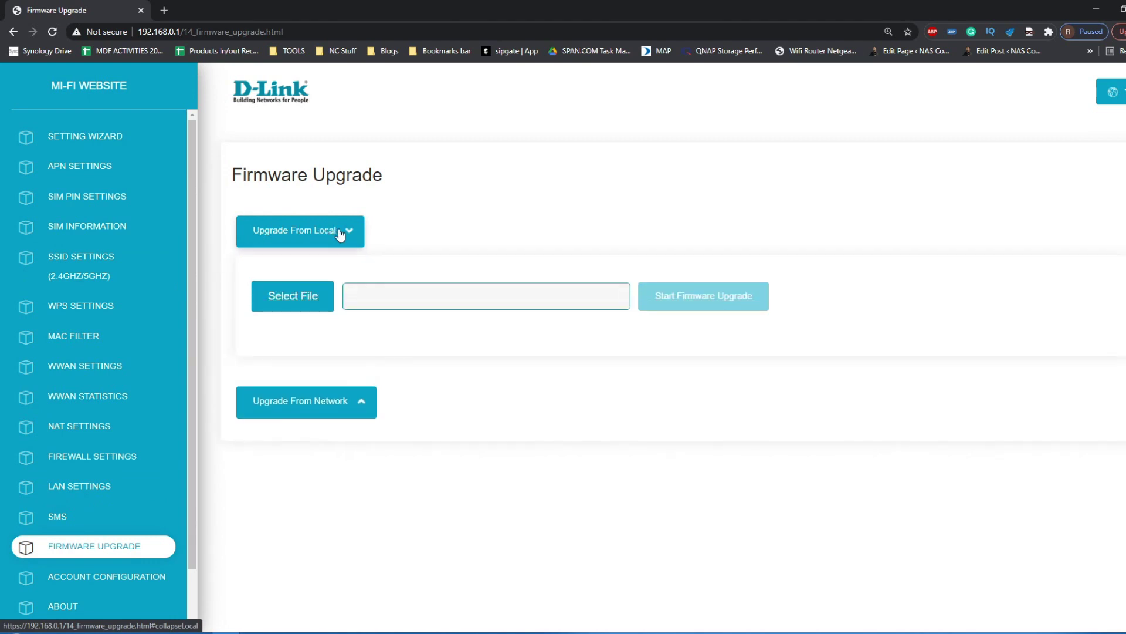
pyautogui.click(343, 231)
pyautogui.click(345, 285)
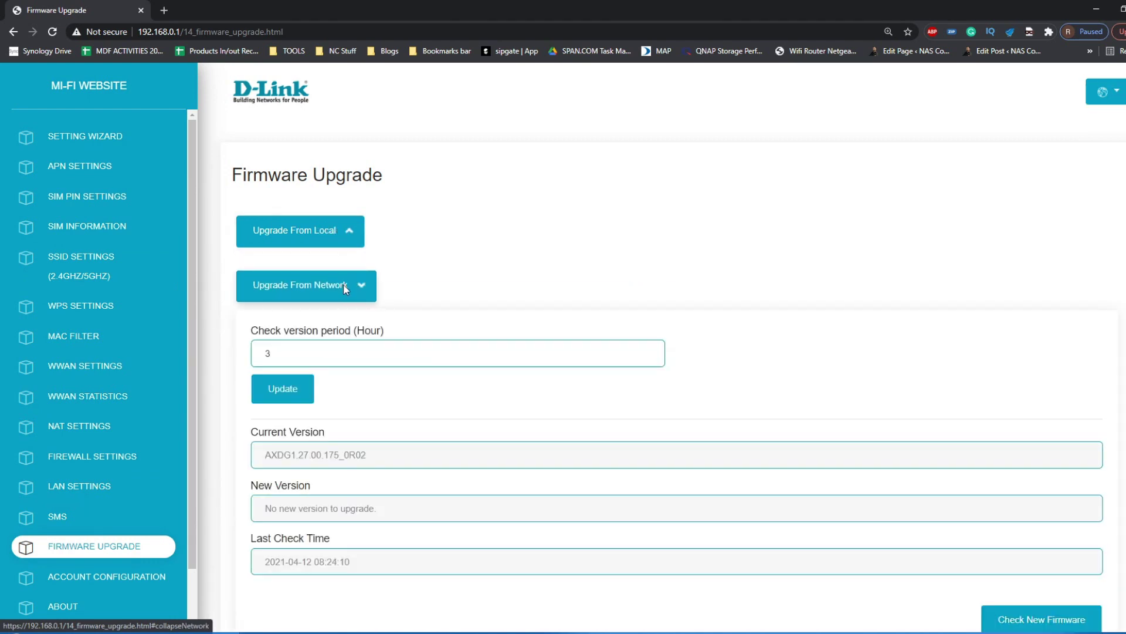
pyautogui.scroll(-1, 329, 355)
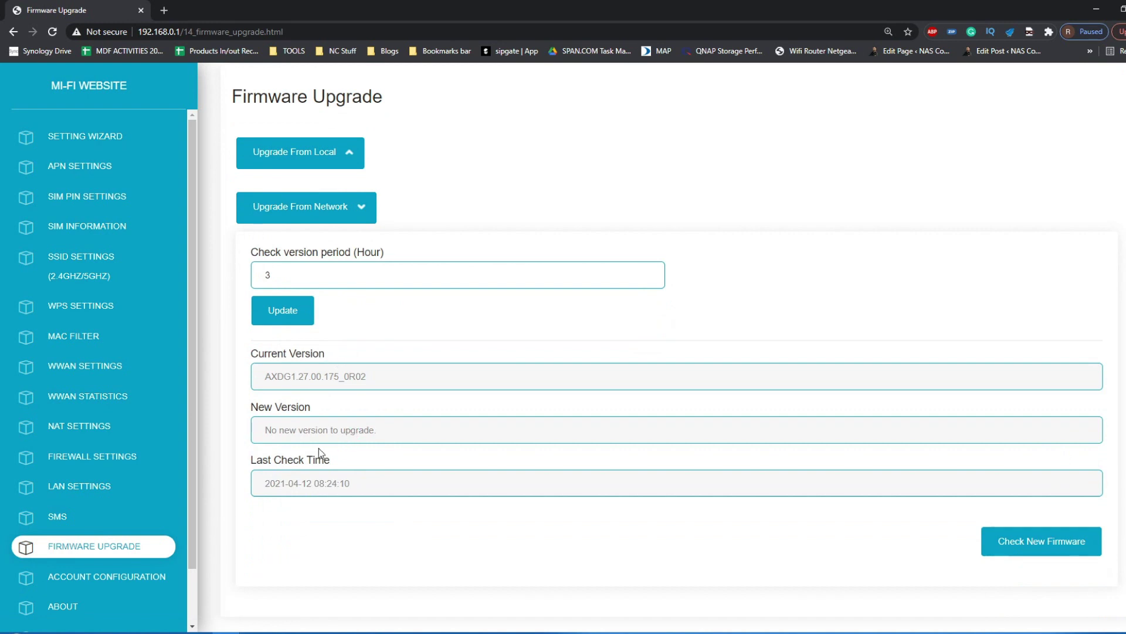
pyautogui.click(1054, 554)
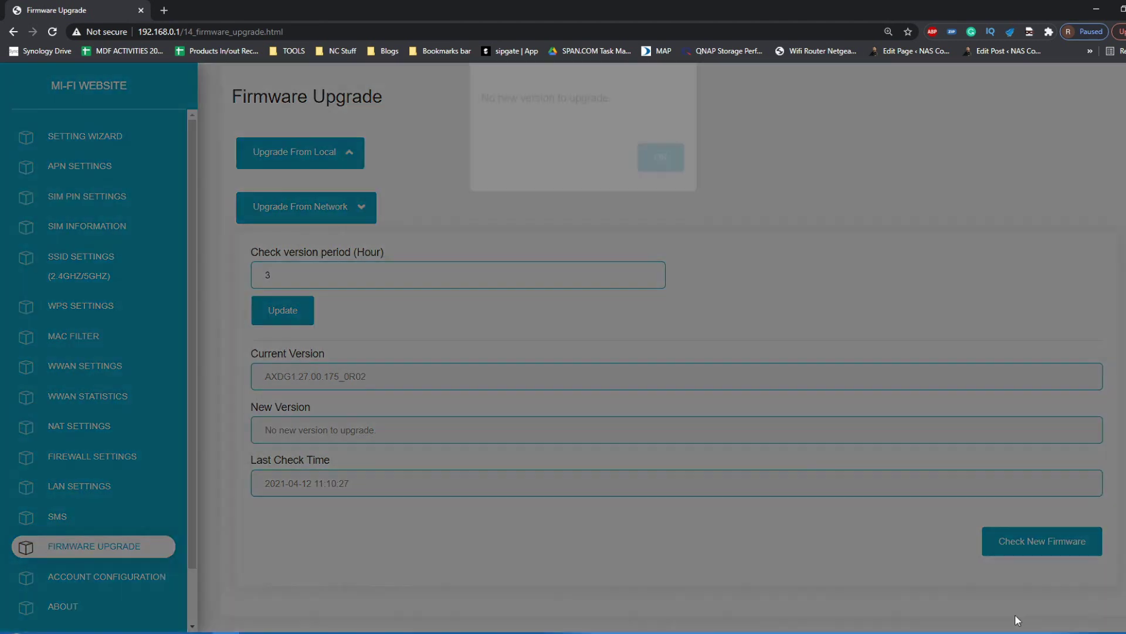
pyautogui.click(650, 196)
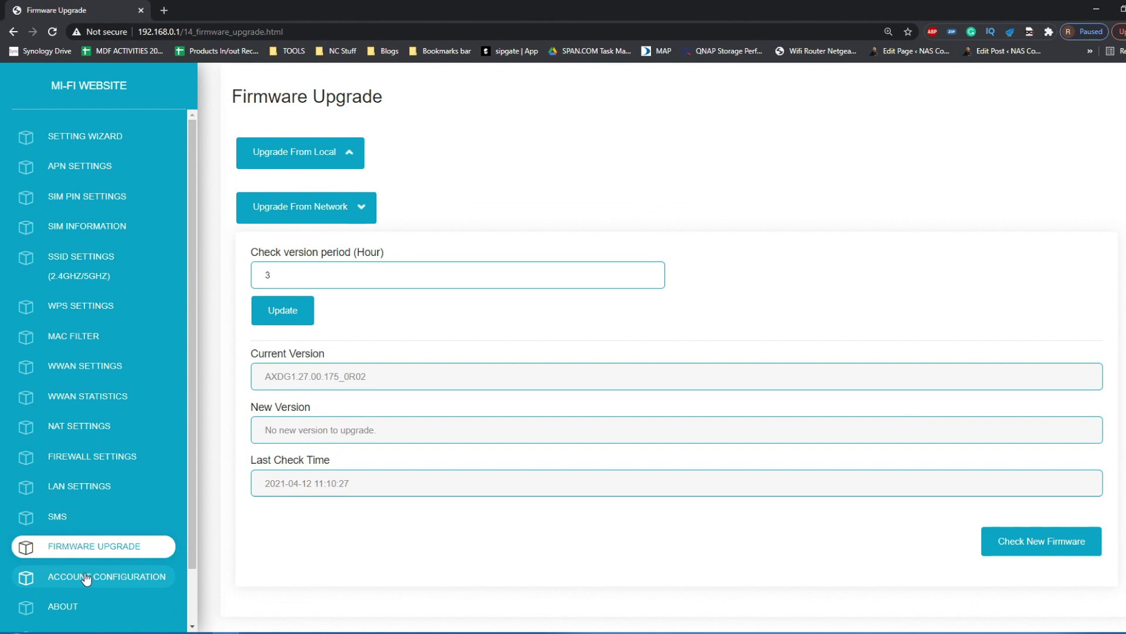
# - Log out of the DWR-2101 web session and confirm leaving in the Ready to Leave? dialog
pyautogui.scroll(-1, 84, 577)
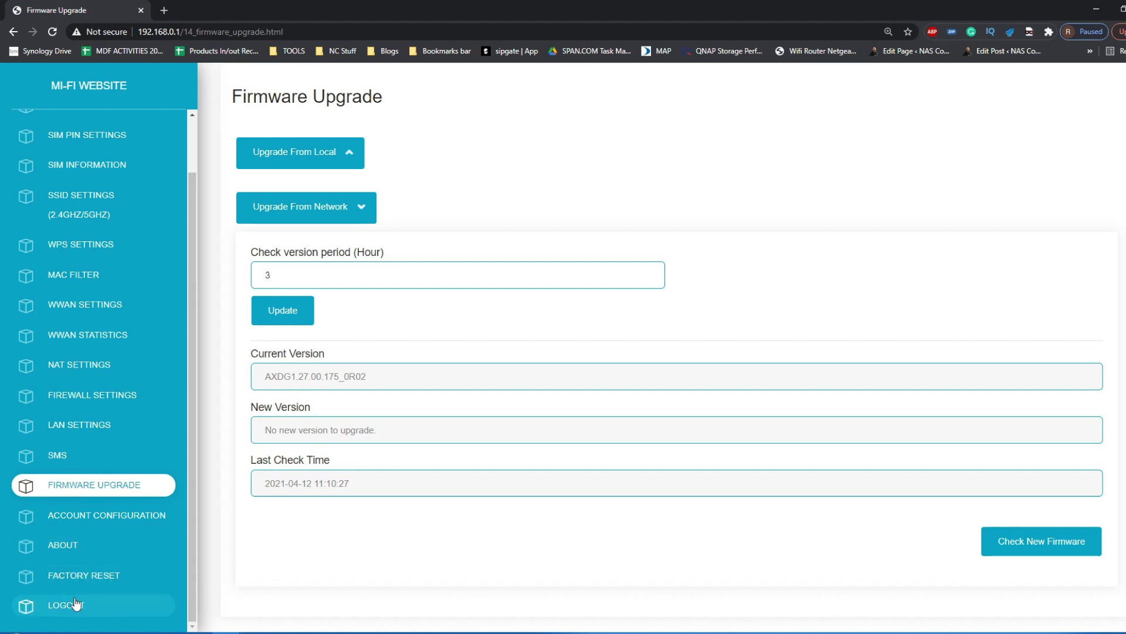
pyautogui.scroll(1, 105, 425)
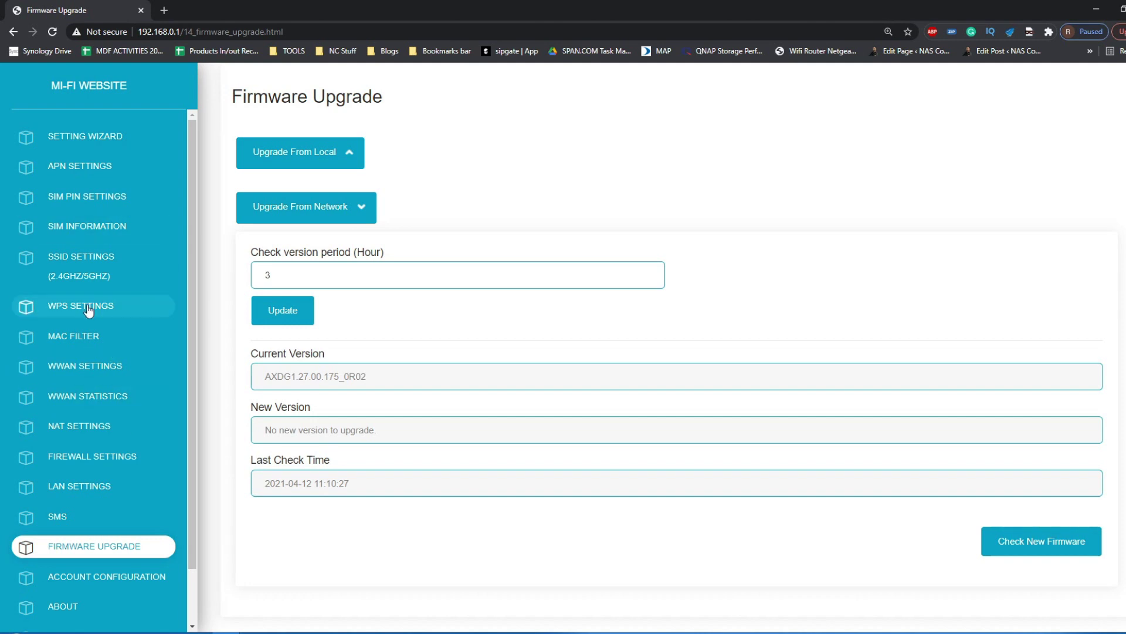
pyautogui.scroll(1, 88, 310)
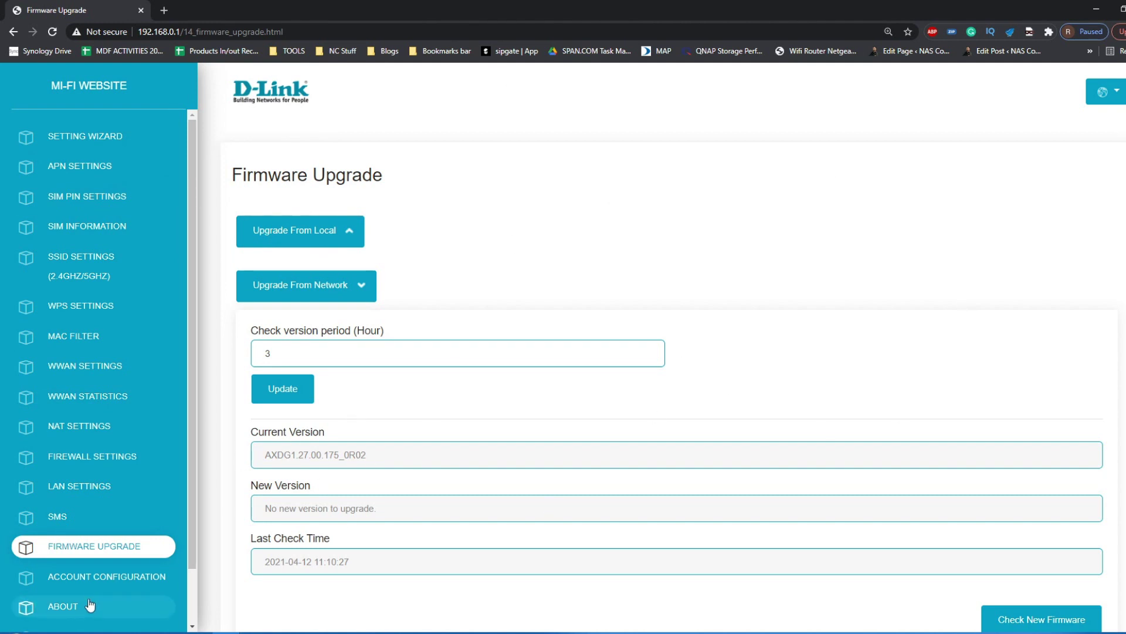
pyautogui.scroll(-1, 132, 210)
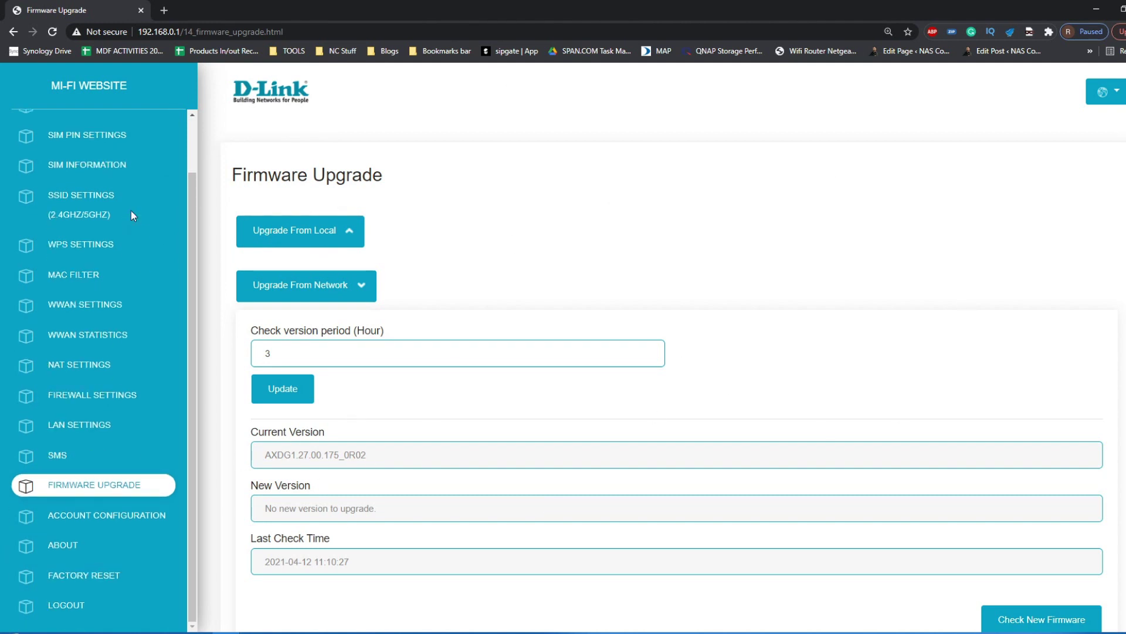
pyautogui.click(69, 604)
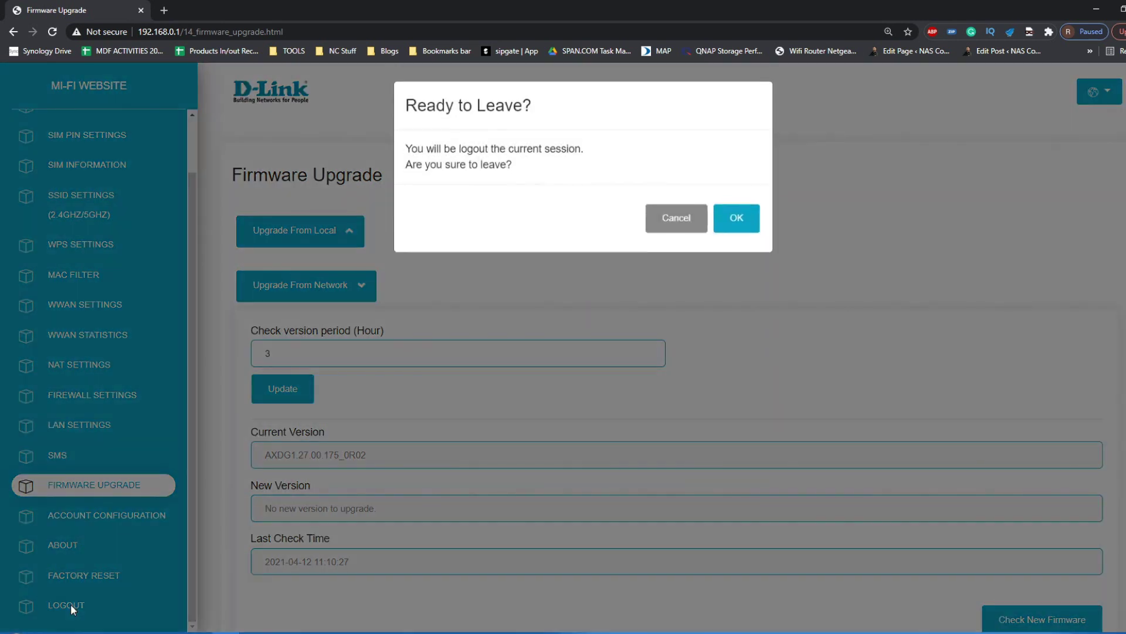
pyautogui.click(747, 225)
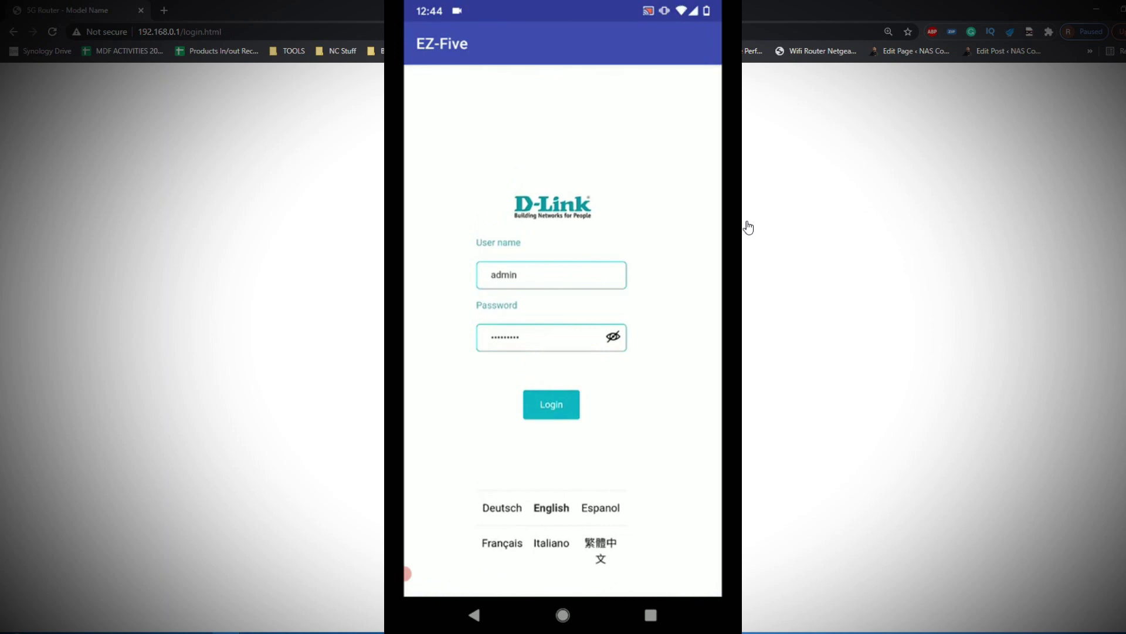
# - Scroll through EZ-Five to view the router's WPS Settings, where WPS Enable is Disable
pyautogui.scroll(-1, 563, 343)
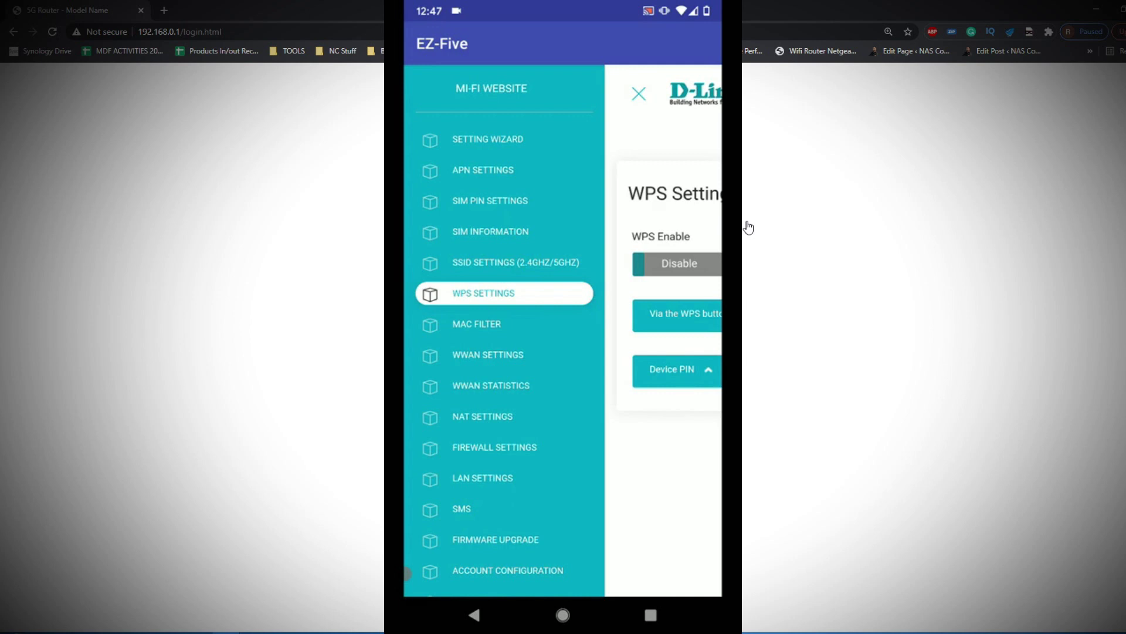
pyautogui.scroll(-3, 505, 352)
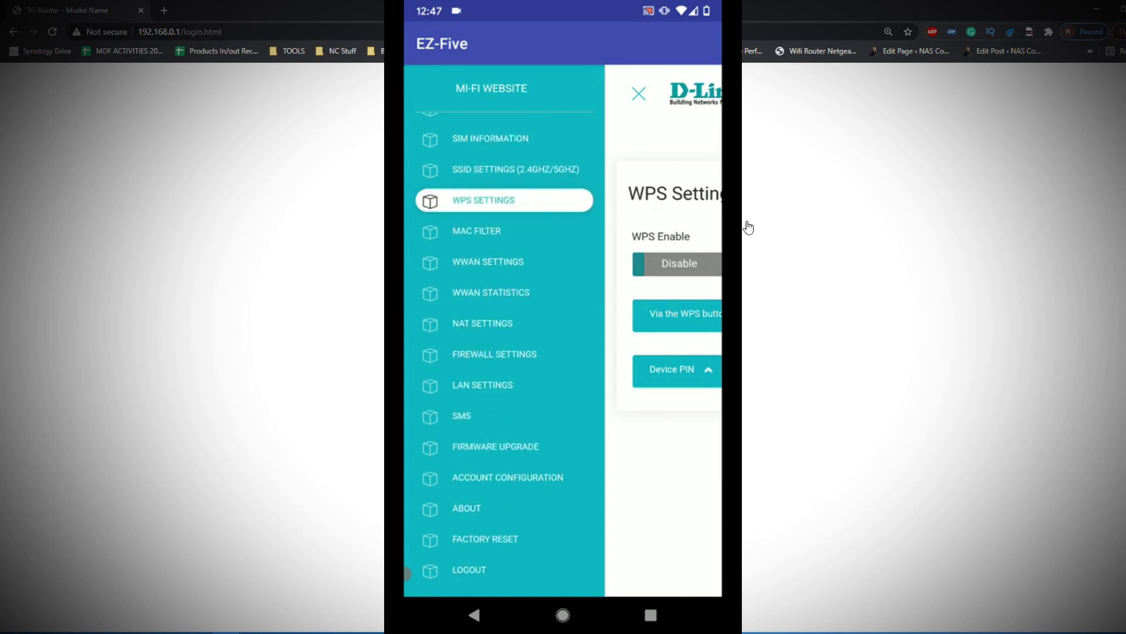